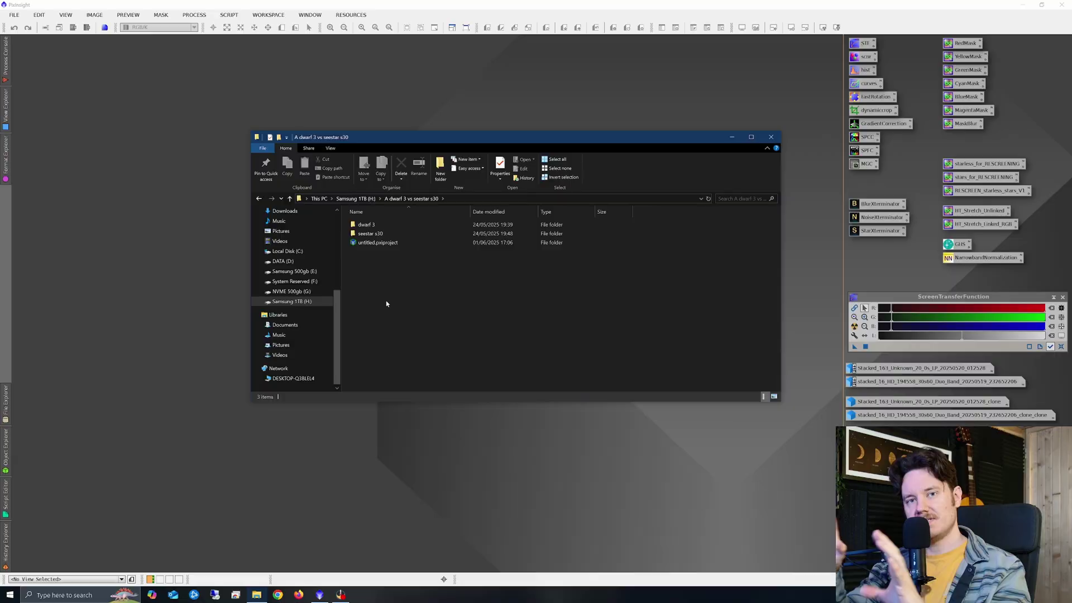
- View stacked.jpg from the dwarf 3 folder, examine its nebula and stars up close, and close the image
{"action": "double_click", "coordinate": [374, 227]}
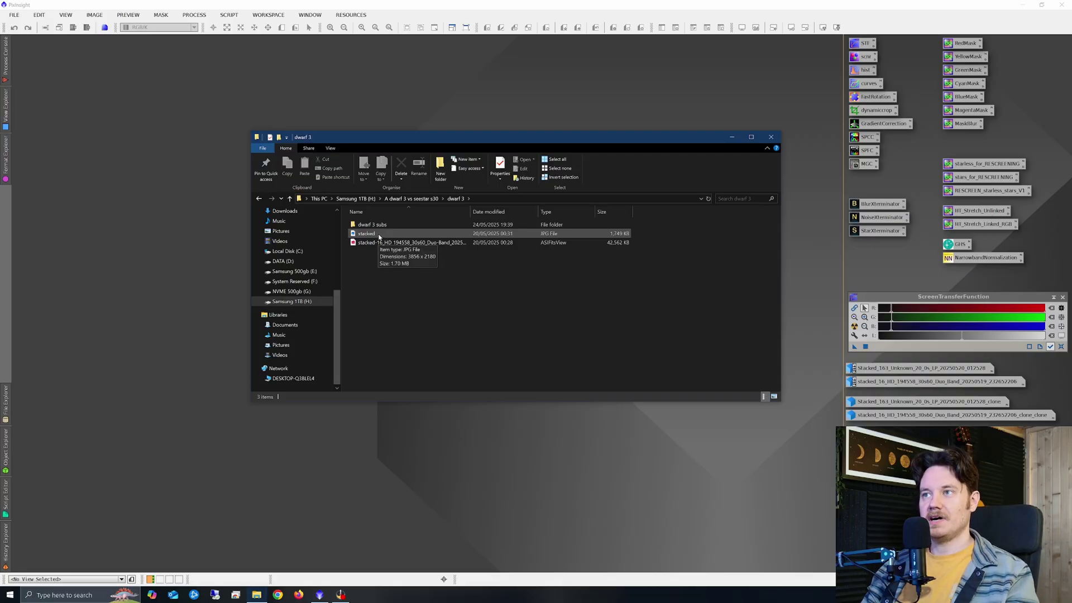
{"action": "double_click", "coordinate": [378, 234]}
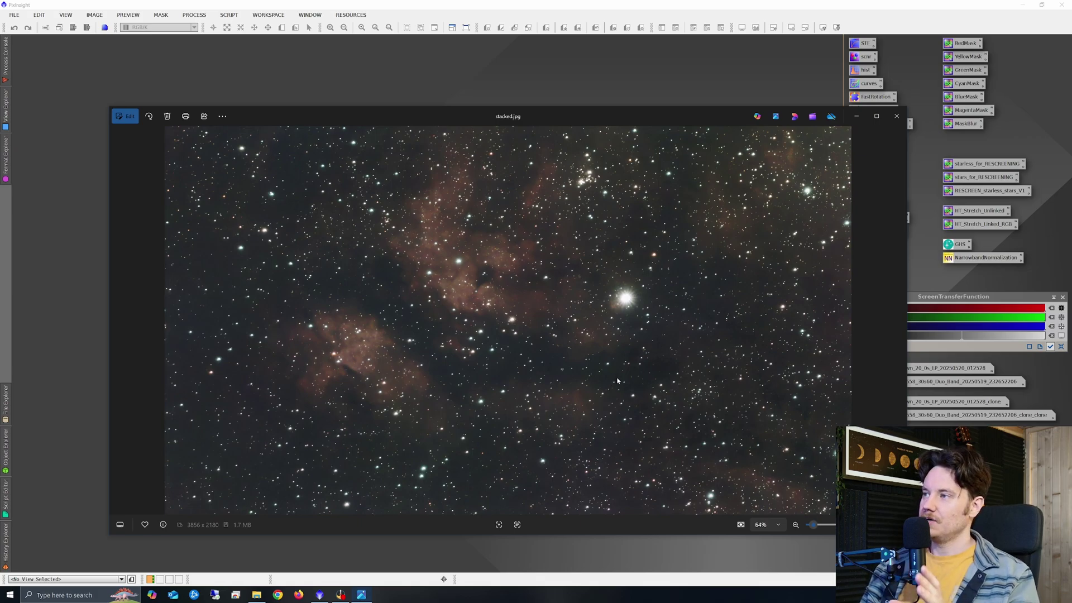
{"action": "scroll", "coordinate": [440, 338], "scroll_direction": "up", "scroll_amount": 2}
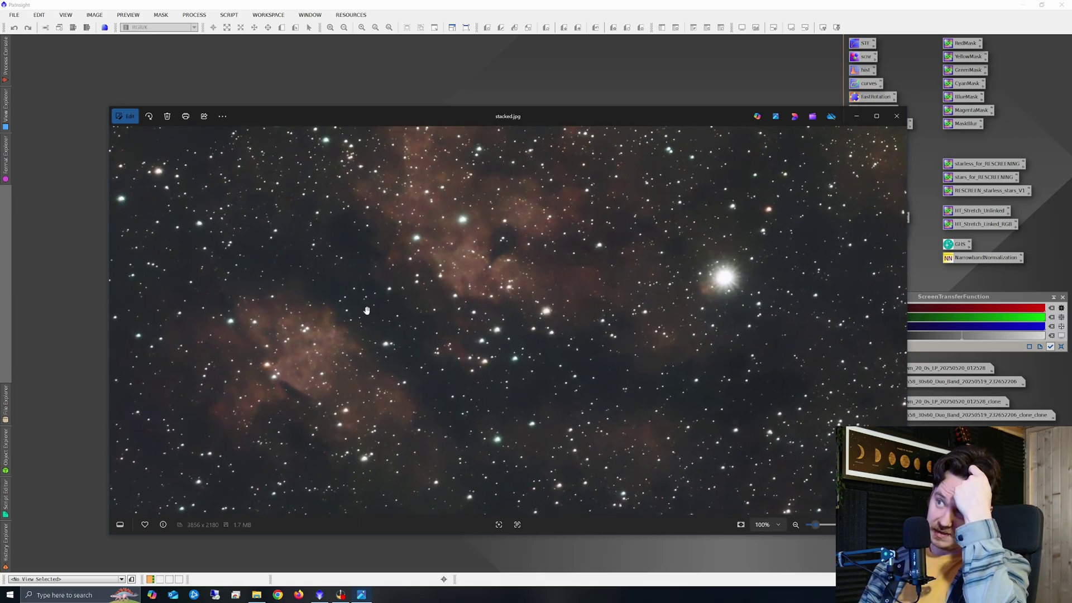
{"action": "scroll", "coordinate": [382, 294], "scroll_direction": "up", "scroll_amount": 2}
{"action": "scroll", "coordinate": [381, 295], "scroll_direction": "up", "scroll_amount": 2}
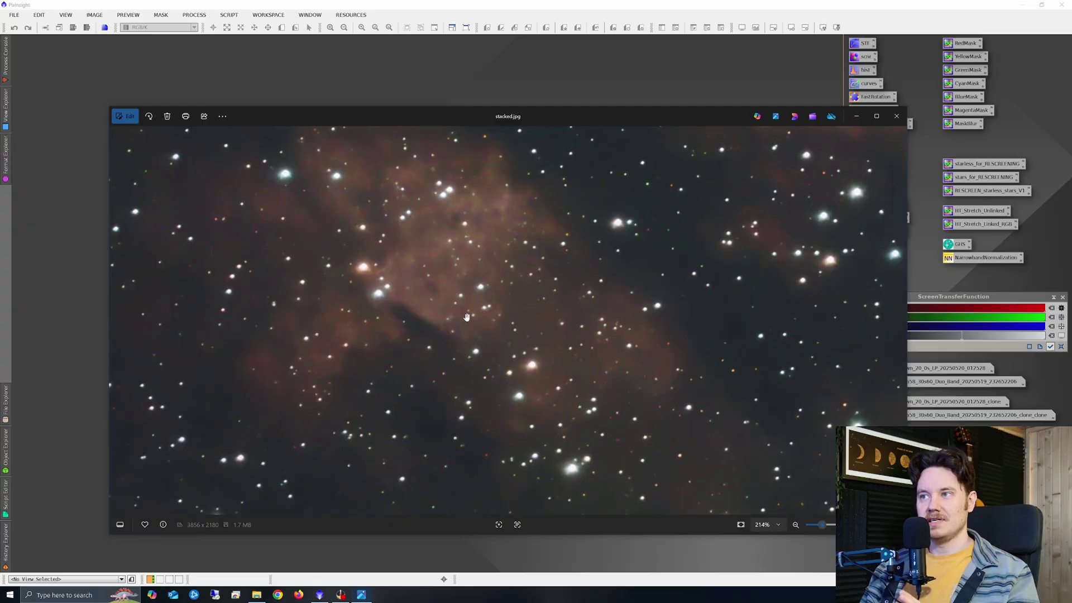
{"action": "scroll", "coordinate": [367, 352], "scroll_direction": "down", "scroll_amount": 4}
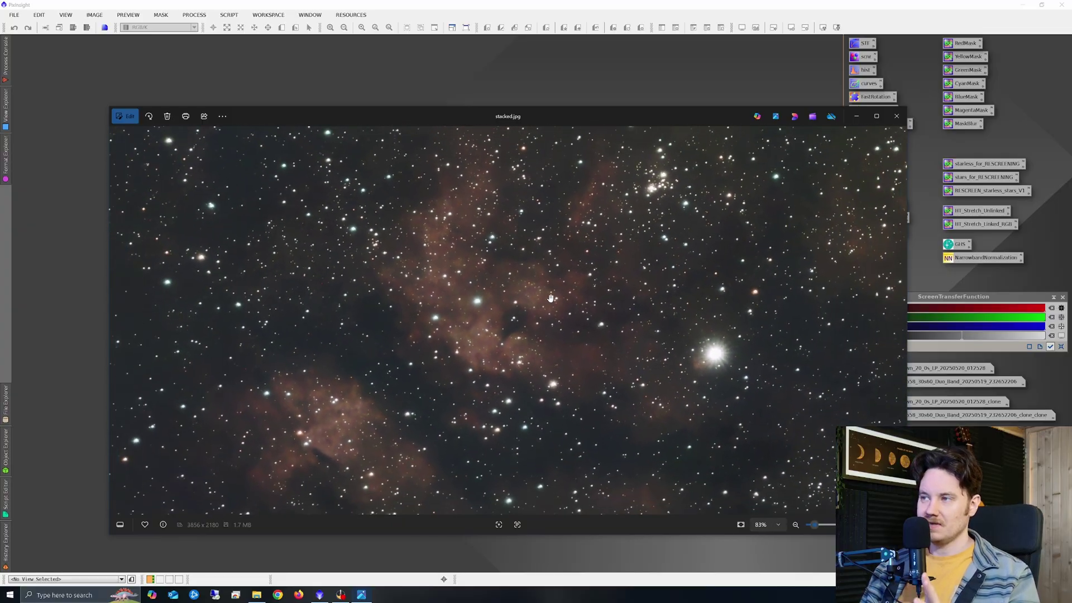
{"action": "left_click", "coordinate": [898, 117]}
- View the dwarf 3 folder's stacked Duo-Band FITS in ASIFitsView, compare it without and with the histogram's Auto stretch, and close it
{"action": "double_click", "coordinate": [431, 242]}
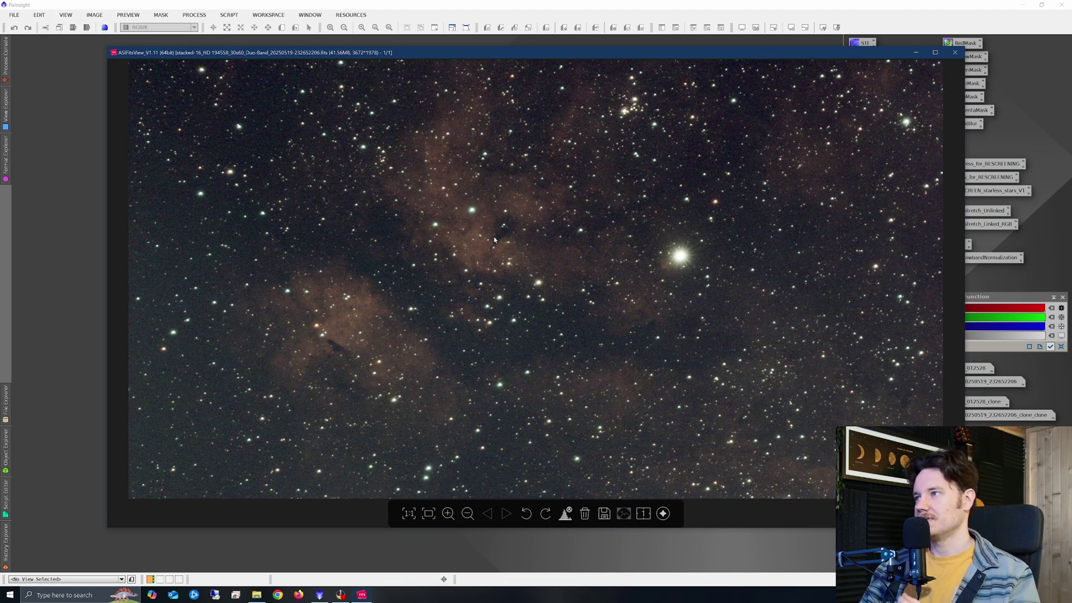
{"action": "left_click", "coordinate": [566, 513]}
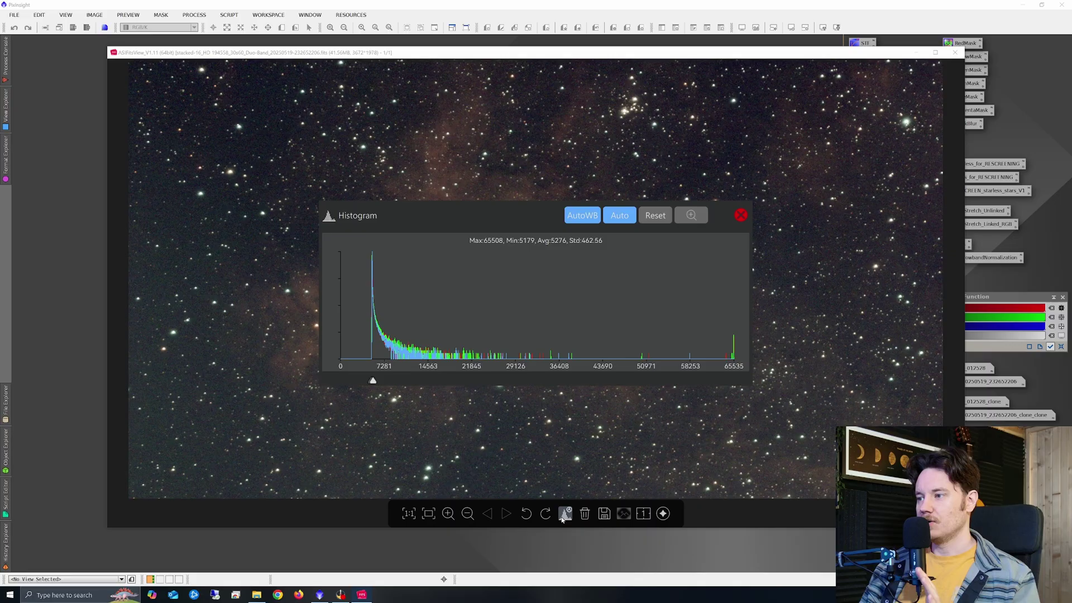
{"action": "left_click", "coordinate": [625, 219]}
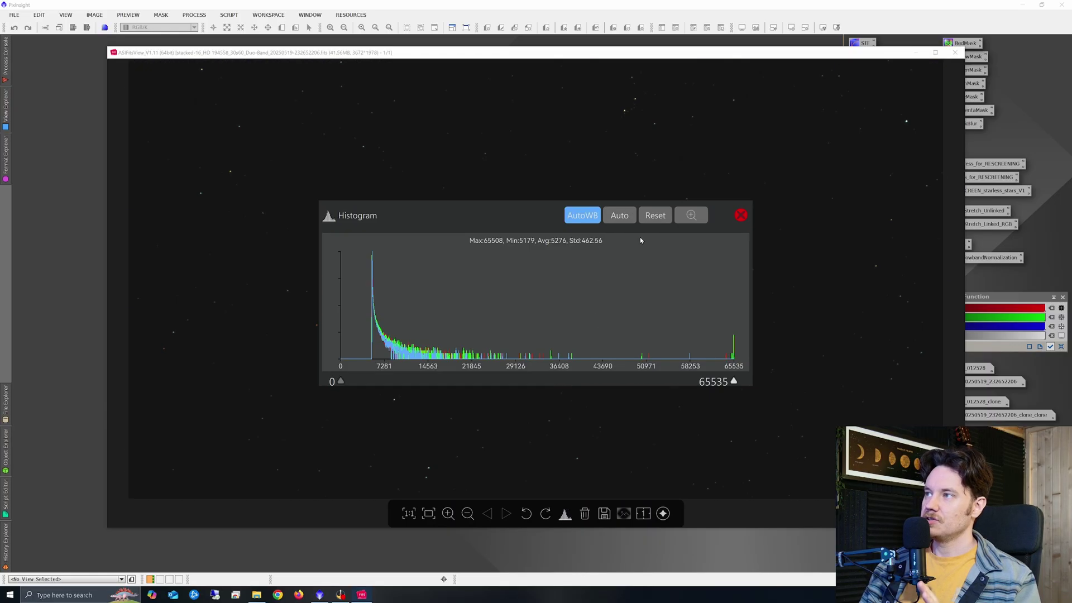
{"action": "left_click_drag", "start_coordinate": [502, 220], "coordinate": [512, 182]}
{"action": "left_click", "coordinate": [630, 178]}
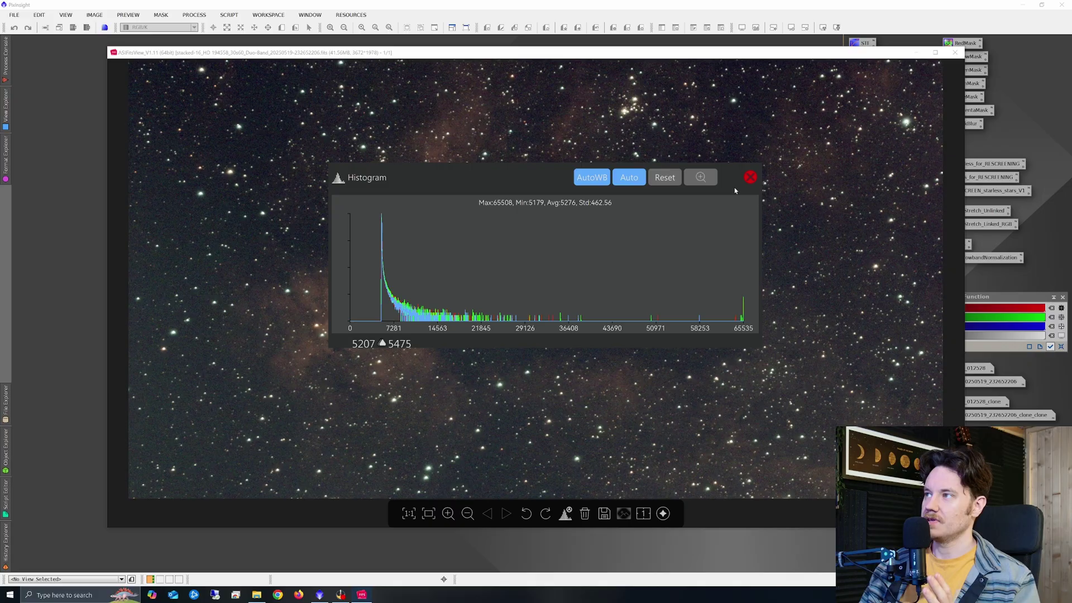
{"action": "left_click", "coordinate": [750, 177]}
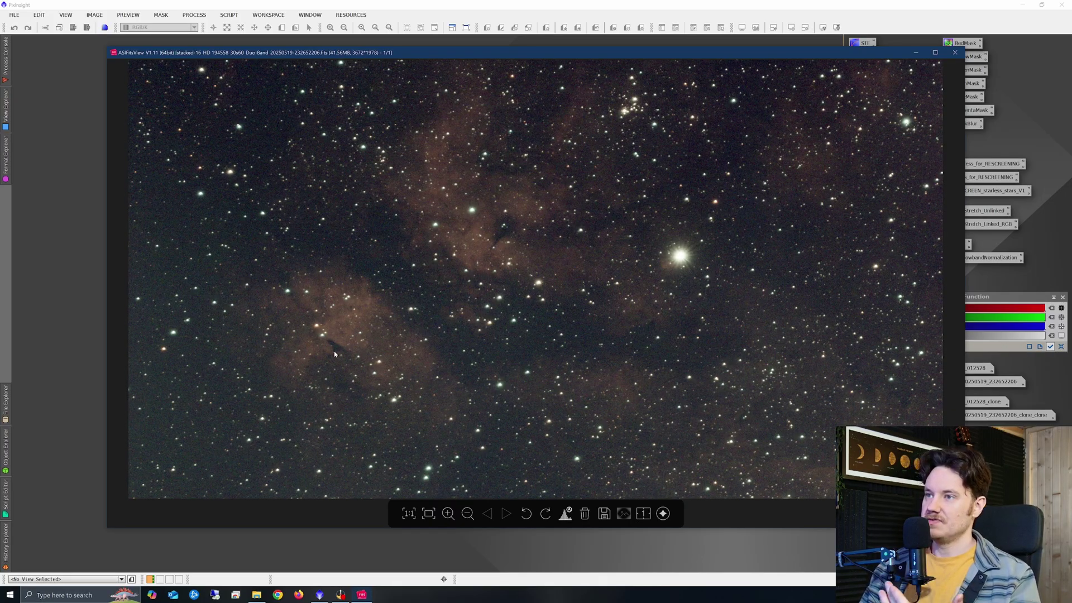
{"action": "scroll", "coordinate": [335, 354], "scroll_direction": "down", "scroll_amount": 1}
{"action": "key", "text": "alt+F4"}
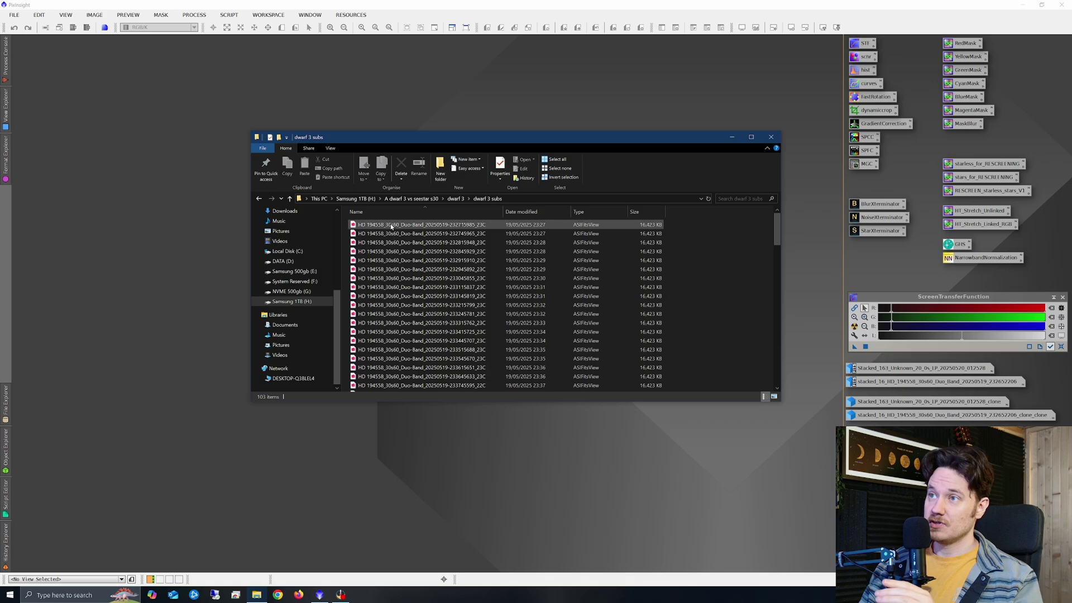
- Open the first FITS frame in the dwarf 3 subs folder, browse through the following subs to check them, and close the viewer
{"action": "double_click", "coordinate": [414, 227]}
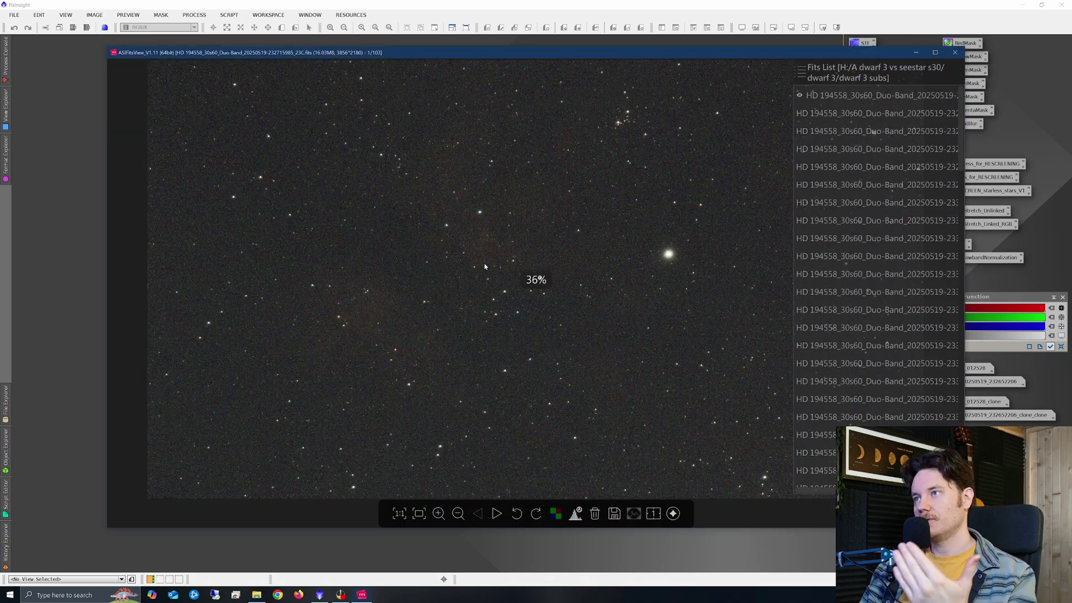
{"action": "key", "text": "Down"}
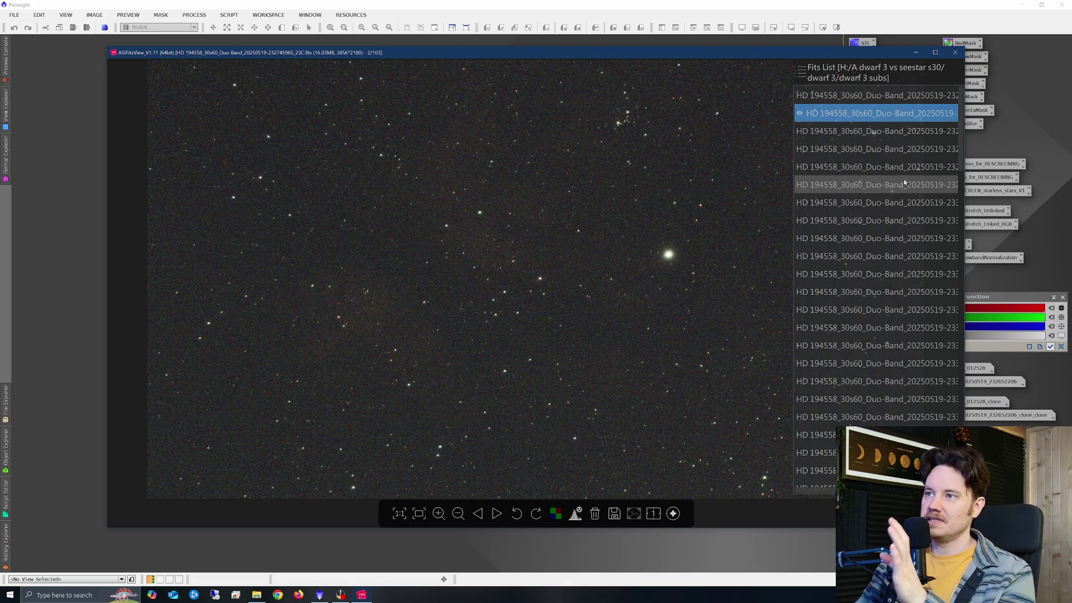
{"action": "key", "text": "Down"}
{"action": "key", "text": "Down"}
{"action": "key", "text": "Down"}
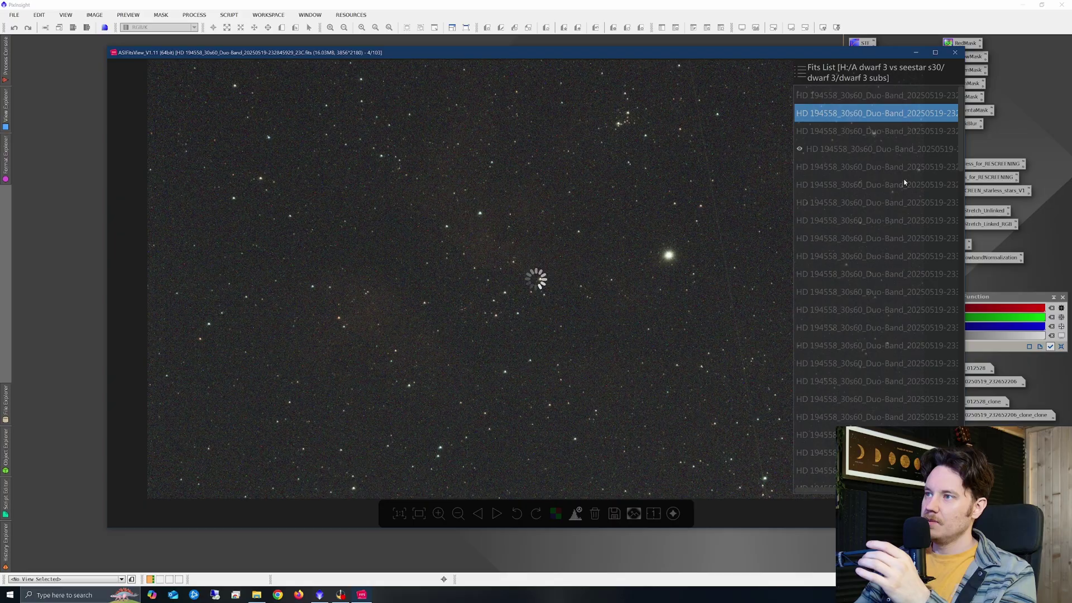
{"action": "key", "text": "Down"}
{"action": "key", "text": "Down"}
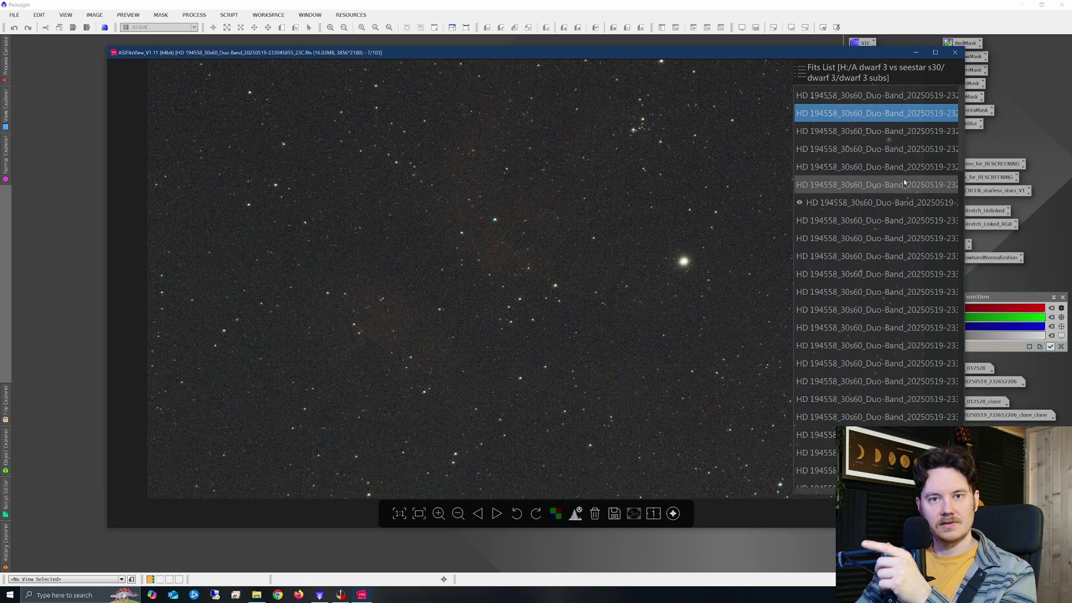
{"action": "key", "text": "Down"}
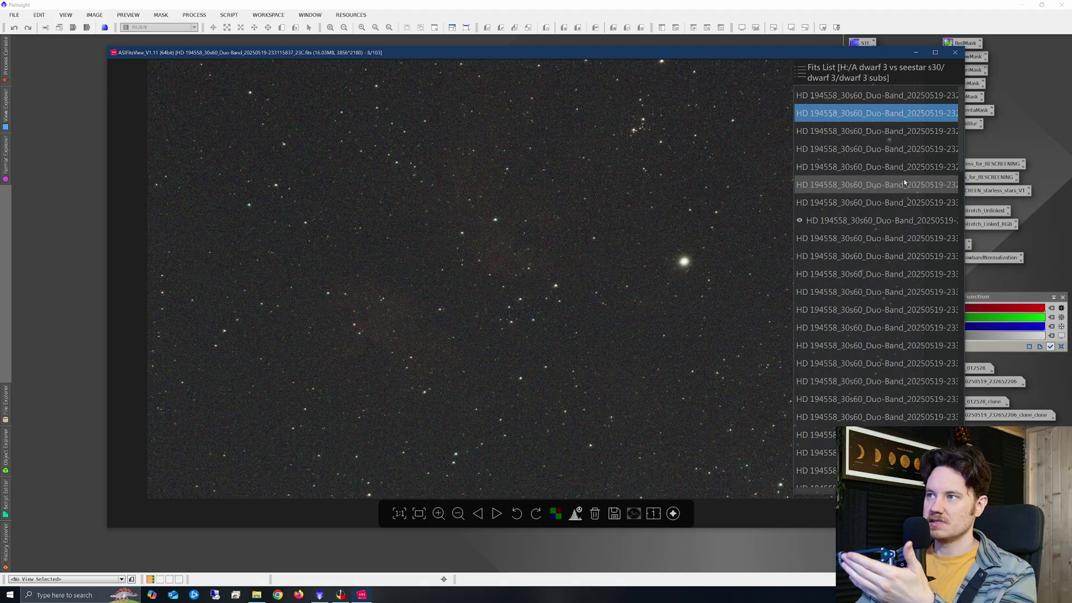
{"action": "key", "text": "Down"}
{"action": "key", "text": "Down"}
{"action": "key", "text": "Down"}
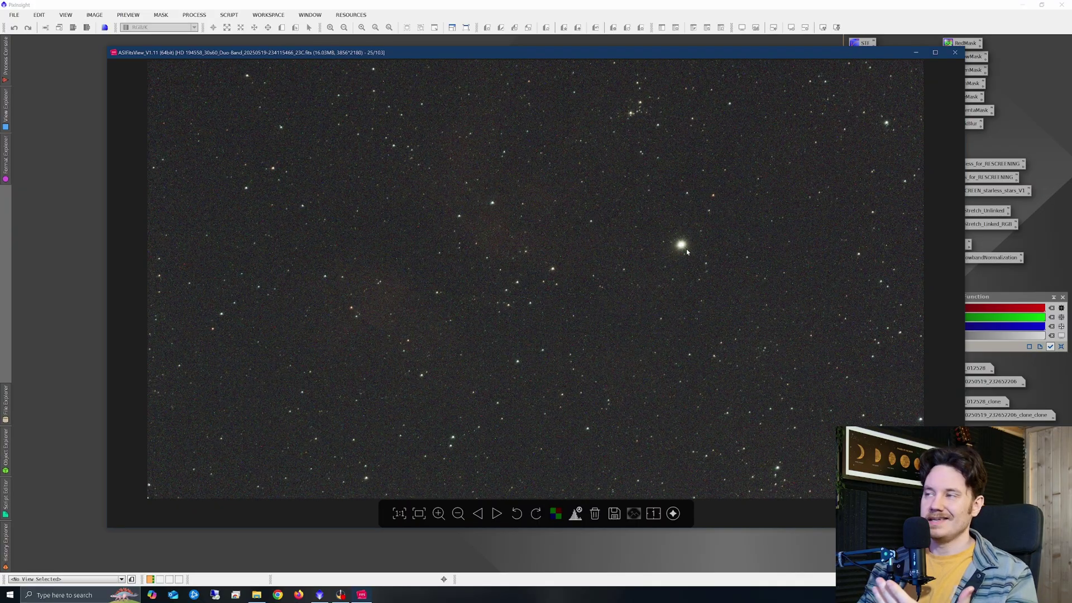
{"action": "left_click", "coordinate": [955, 52]}
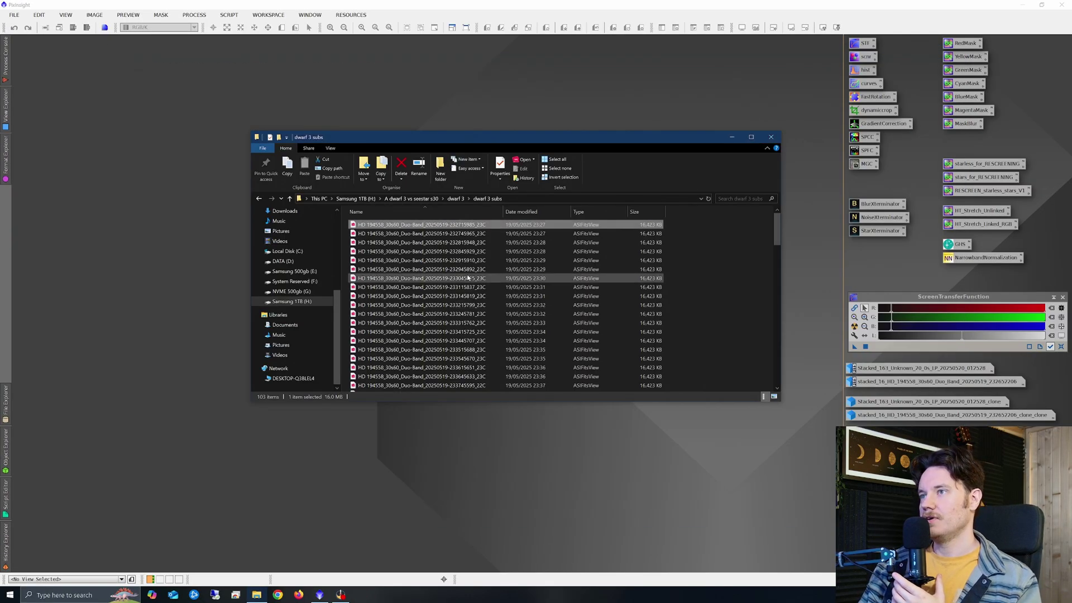
- Go to the butterfly sub folder inside seestar s30 and open its first 20-second light frame in ASIFitsView
{"action": "key", "text": "alt+Up"}
{"action": "key", "text": "alt+Up"}
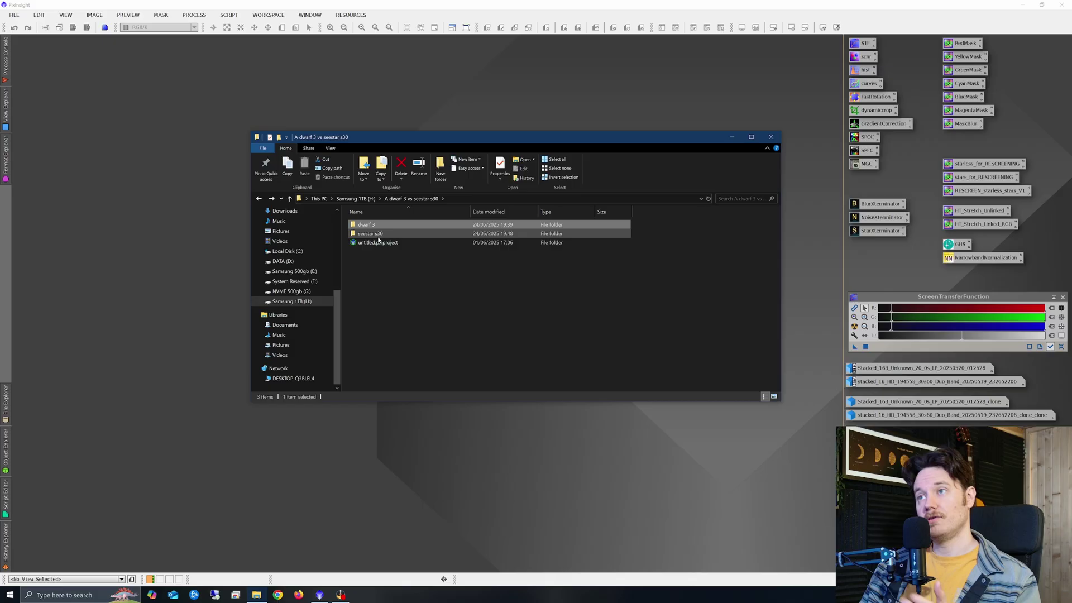
{"action": "double_click", "coordinate": [378, 234]}
{"action": "double_click", "coordinate": [385, 225]}
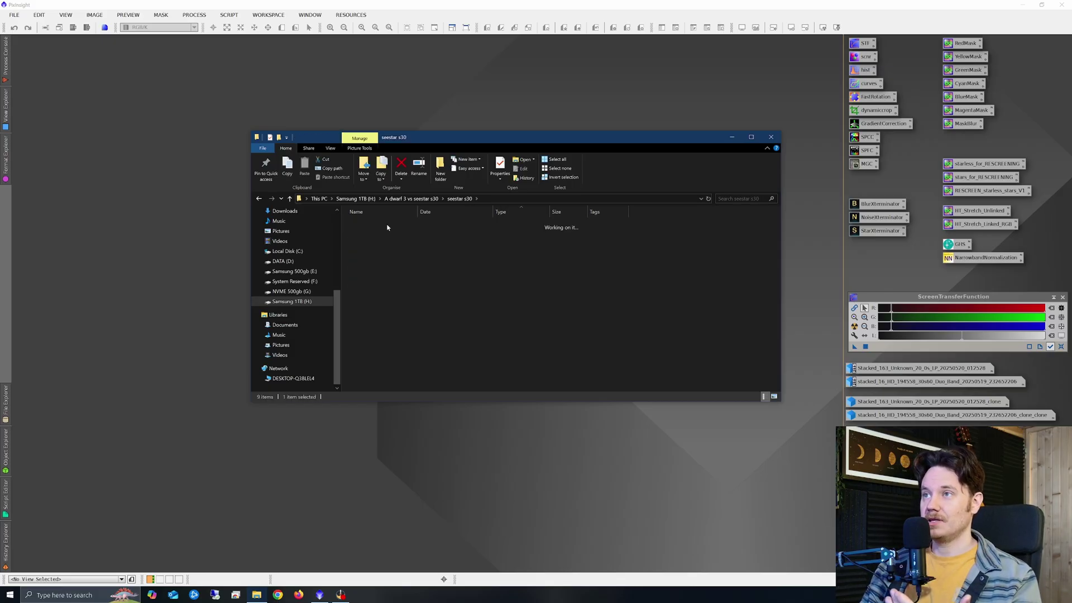
{"action": "double_click", "coordinate": [386, 225]}
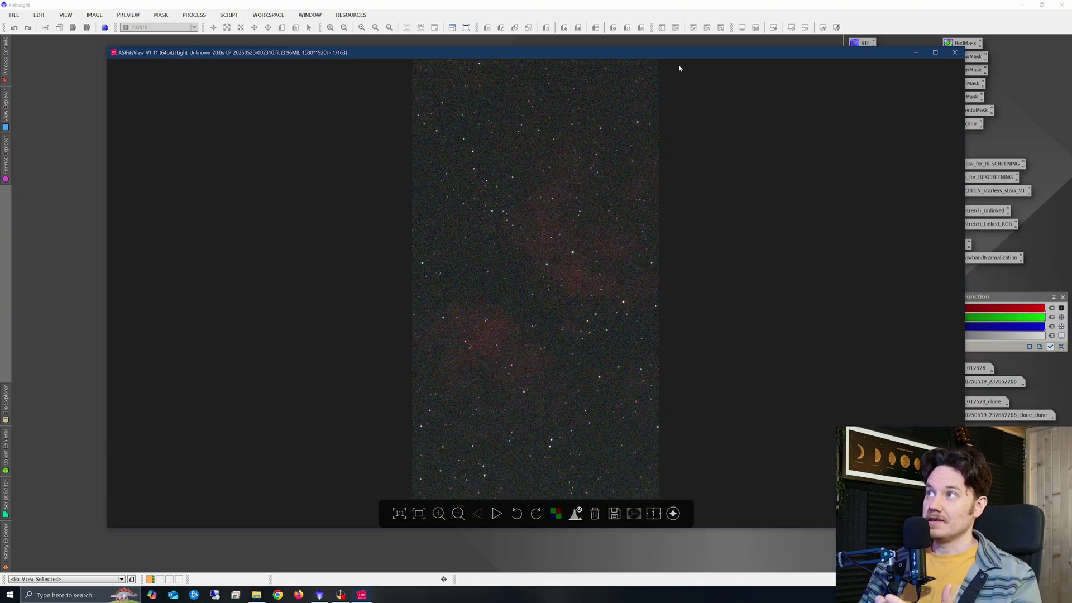
{"action": "left_click_drag", "start_coordinate": [681, 54], "coordinate": [638, 45]}
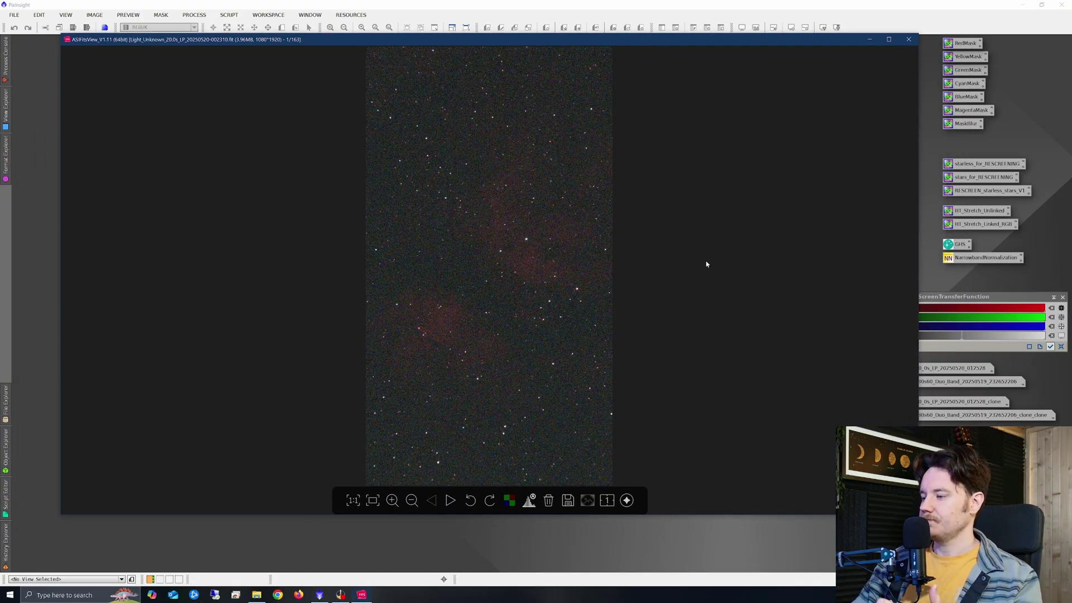
- Browse through the Seestar S30 butterfly light frames up to frame 36, checking nebula signal and framing, and close the viewer
{"action": "key", "text": "Right"}
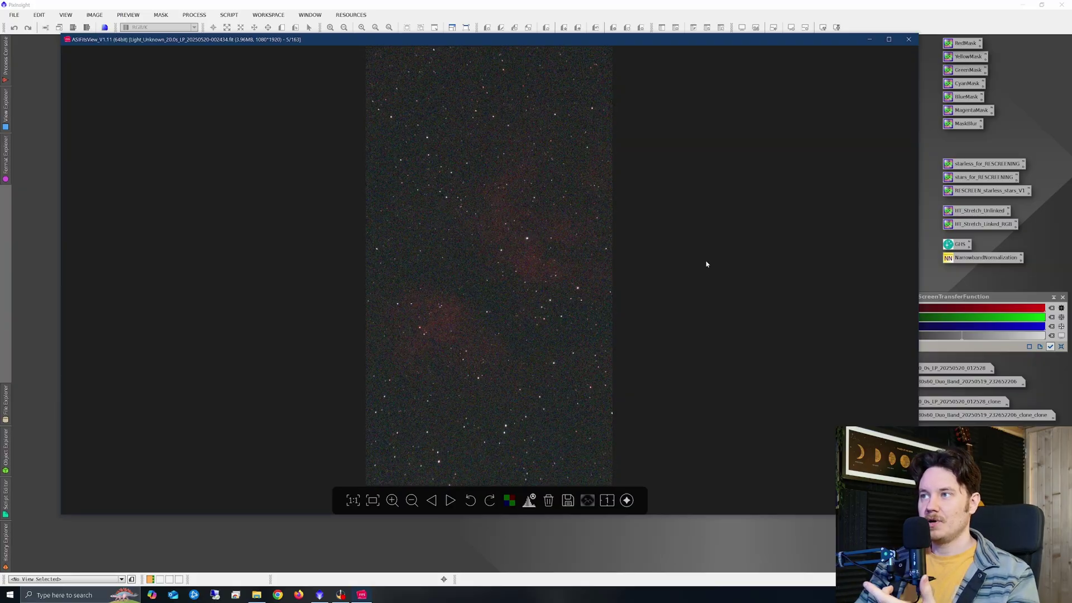
{"action": "key", "text": "Right"}
{"action": "key", "text": "Right"}
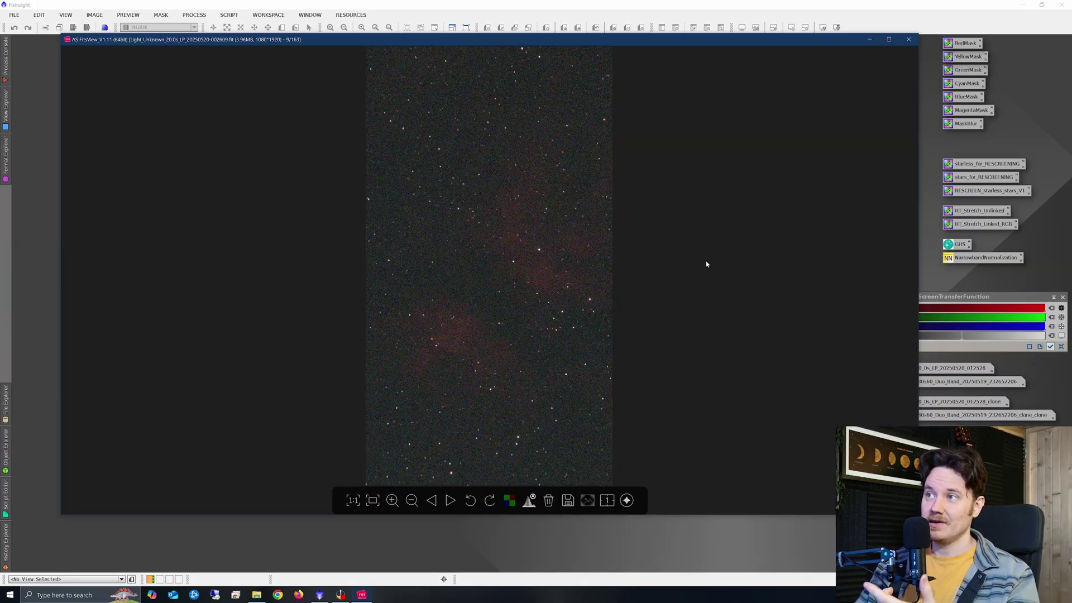
{"action": "key", "text": "Right"}
{"action": "key", "text": "Right"}
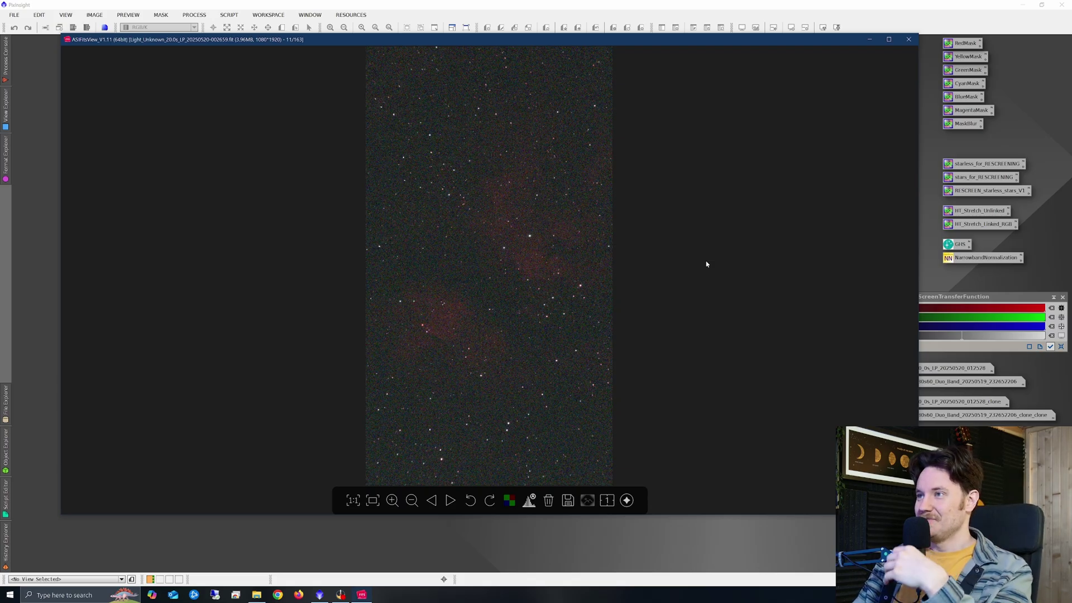
{"action": "key", "text": "Right"}
{"action": "key", "text": "Right"}
{"action": "key", "text": "Right"}
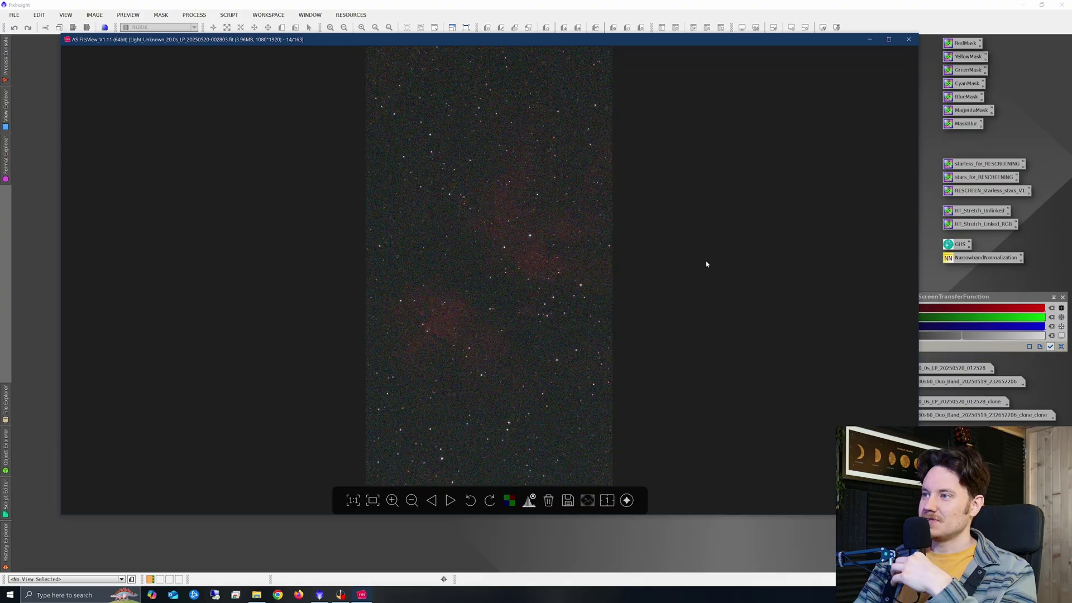
{"action": "key", "text": "Right"}
{"action": "key", "text": "Right"}
{"action": "key", "text": "Right"}
{"action": "key", "text": "Right"}
{"action": "key", "text": "Right"}
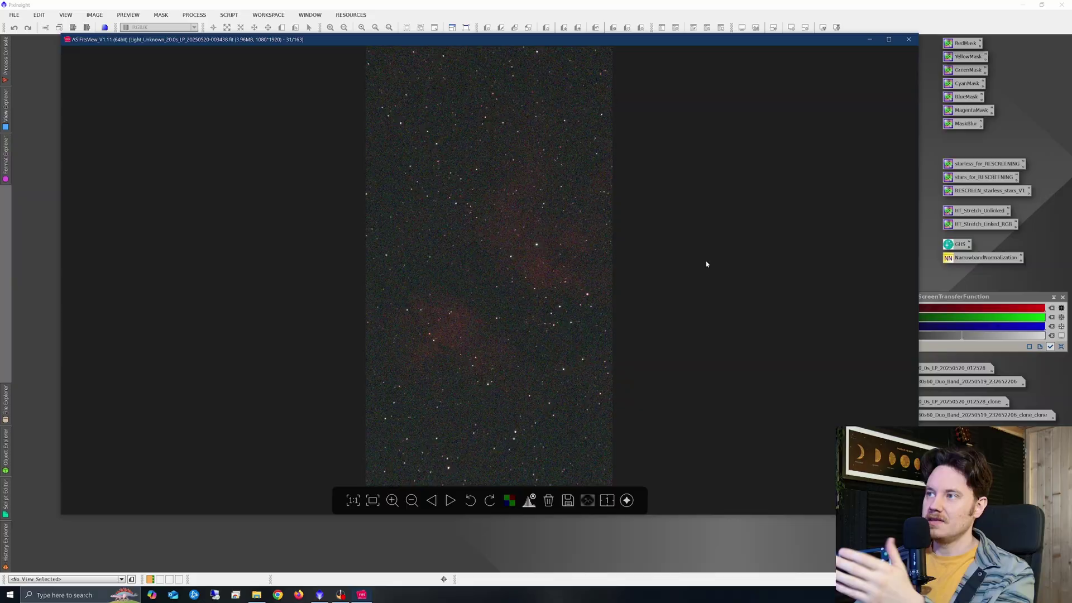
{"action": "key", "text": "Right"}
{"action": "key", "text": "Right"}
{"action": "key", "text": "Right"}
{"action": "key", "text": "Right"}
{"action": "key", "text": "Right"}
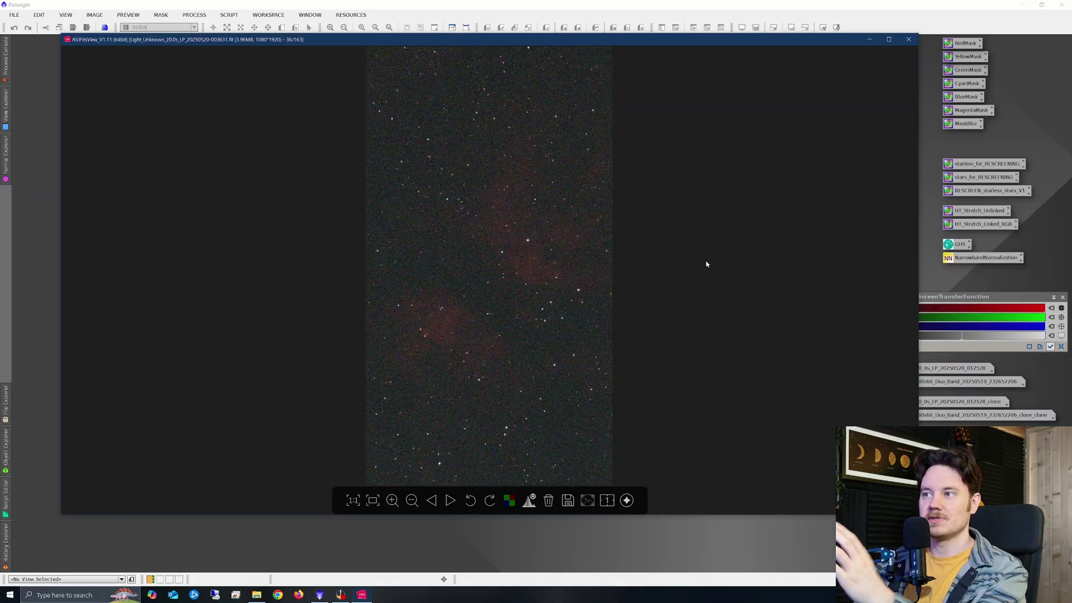
{"action": "left_click", "coordinate": [909, 39]}
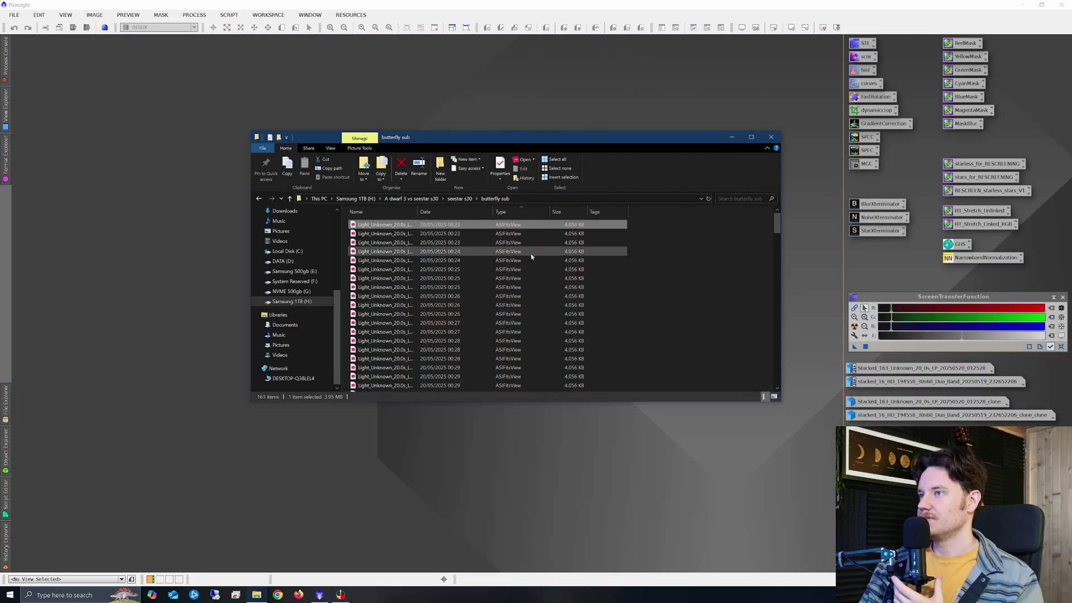
- View the Stacked_163_Unknown_20.0s_LP JPG in the seestar s30 folder, examine both nebula regions up close, and close the image
{"action": "key", "text": "BackSpace"}
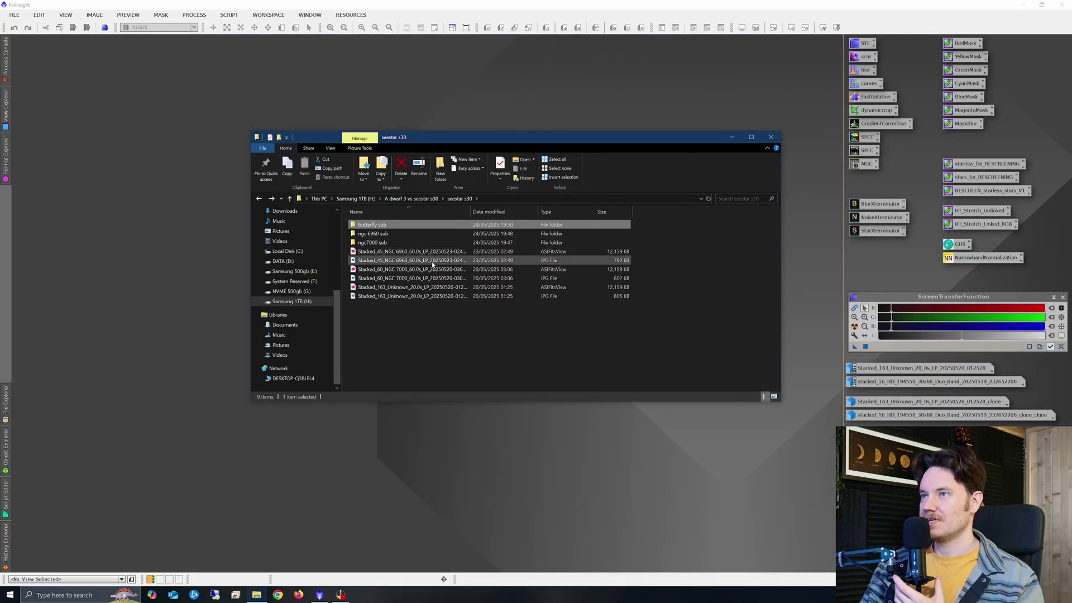
{"action": "double_click", "coordinate": [419, 296]}
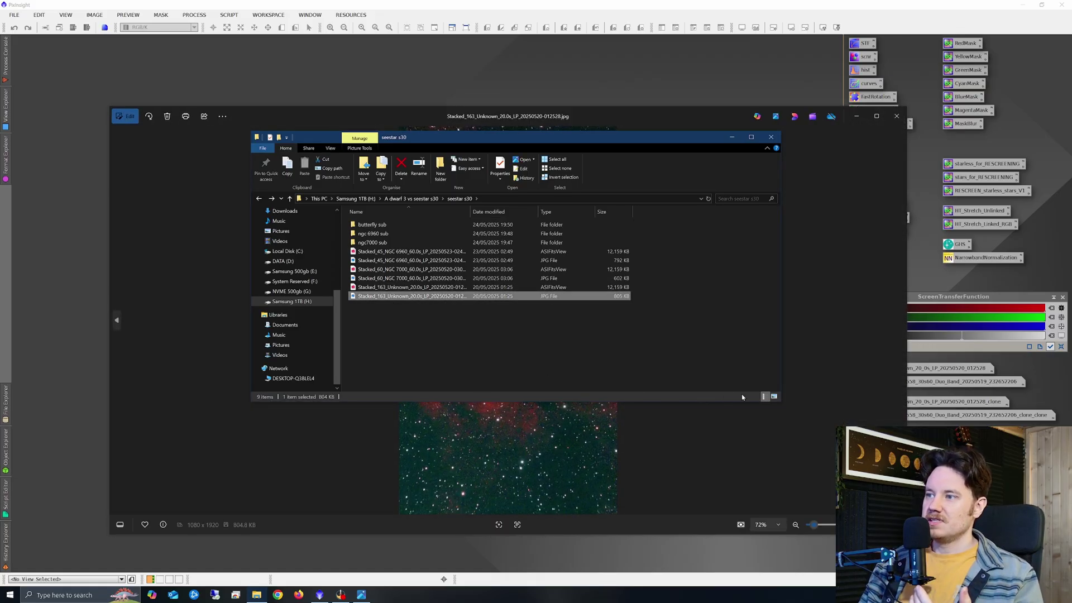
{"action": "left_click", "coordinate": [772, 136]}
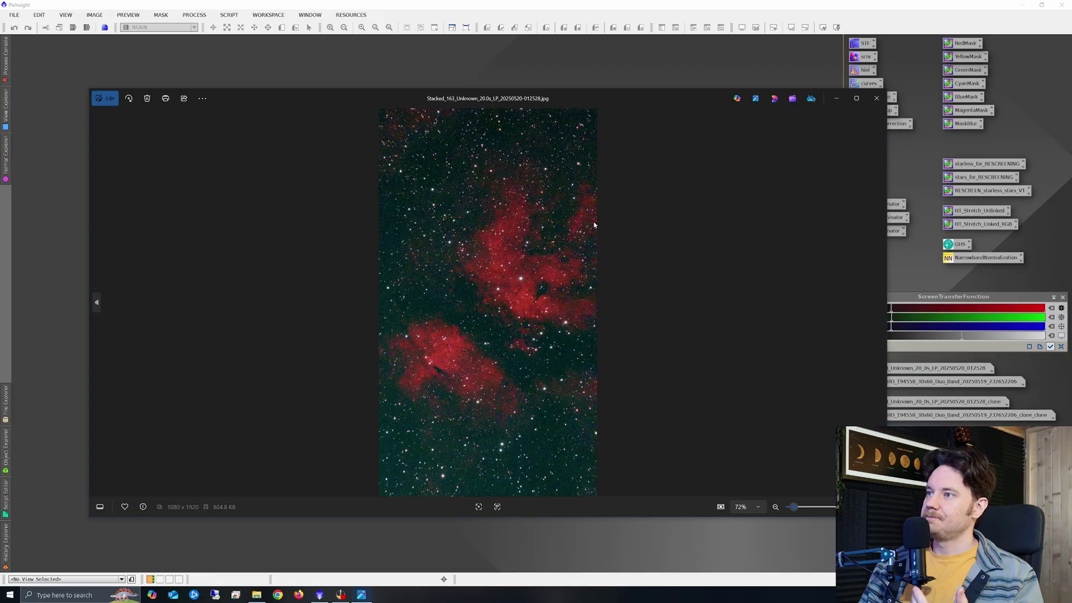
{"action": "scroll", "coordinate": [475, 338], "scroll_direction": "up", "scroll_amount": 4}
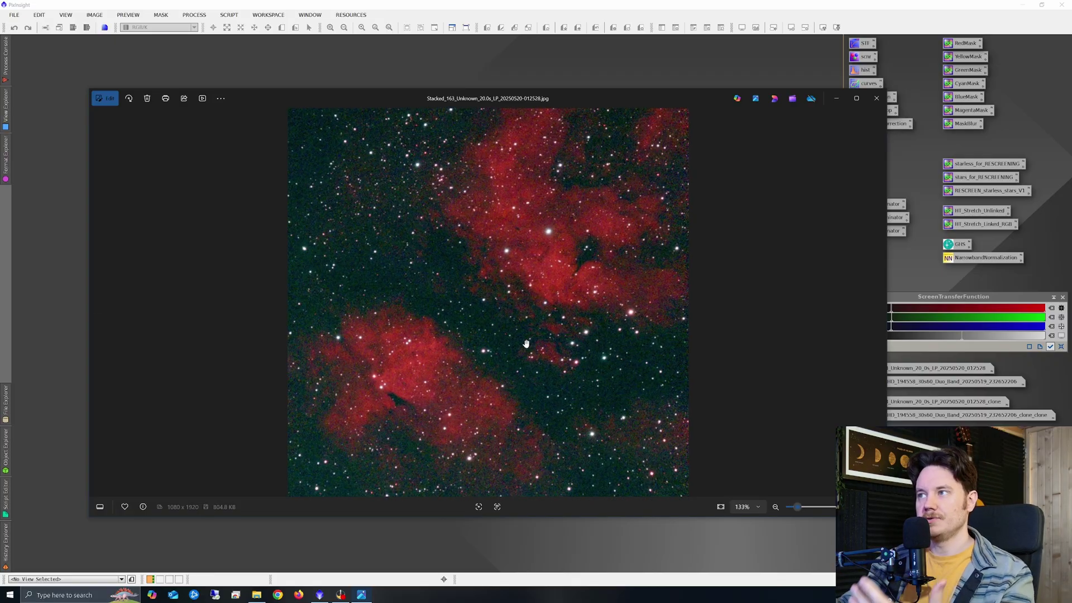
{"action": "scroll", "coordinate": [540, 327], "scroll_direction": "down", "scroll_amount": 4}
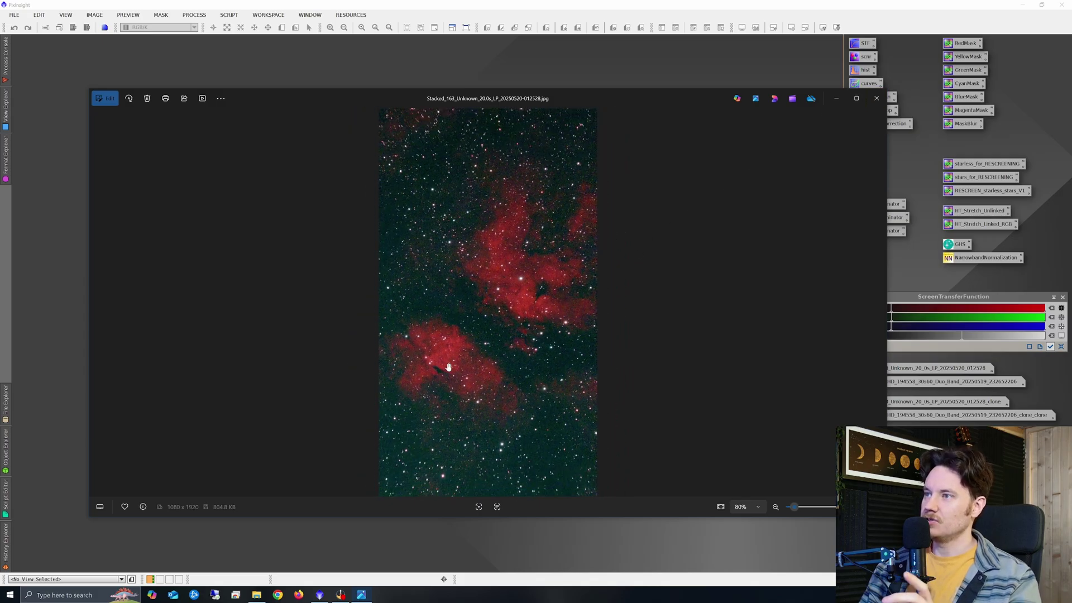
{"action": "scroll", "coordinate": [444, 369], "scroll_direction": "up", "scroll_amount": 4}
{"action": "left_click", "coordinate": [877, 98]}
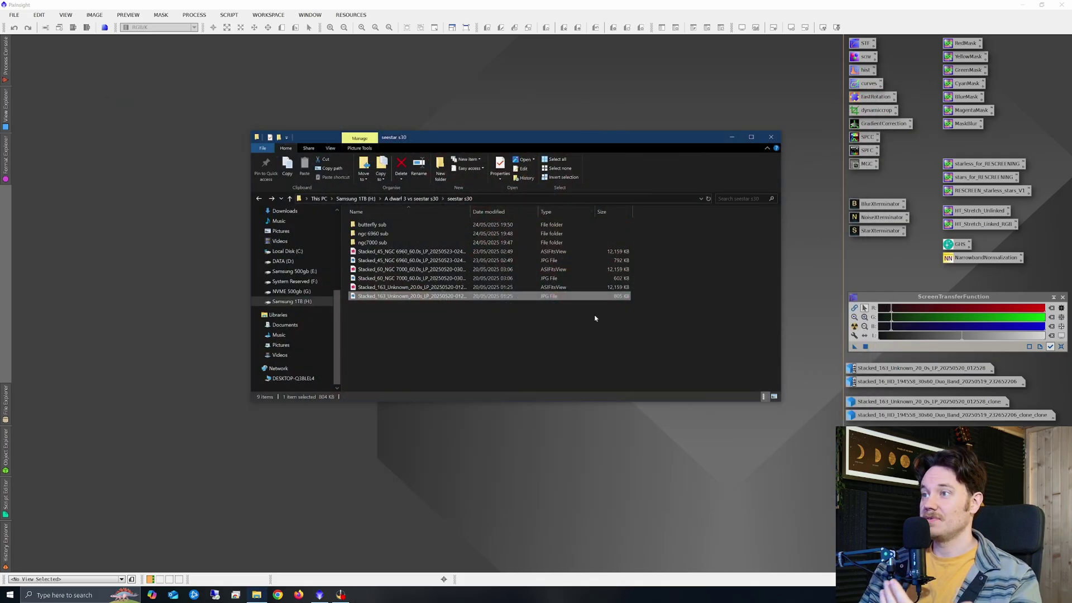
- View the Stacked_163_Unknown_20.0s_LP FITS file in ASIFitsView, apply the automatic histogram stretch, and close the viewer
{"action": "double_click", "coordinate": [411, 290]}
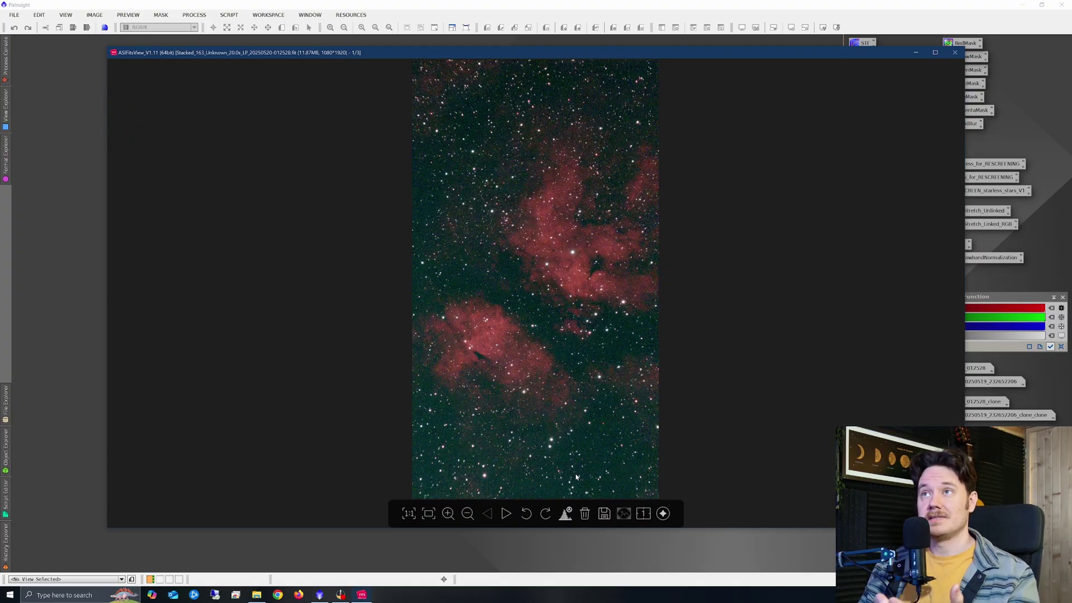
{"action": "left_click", "coordinate": [566, 514]}
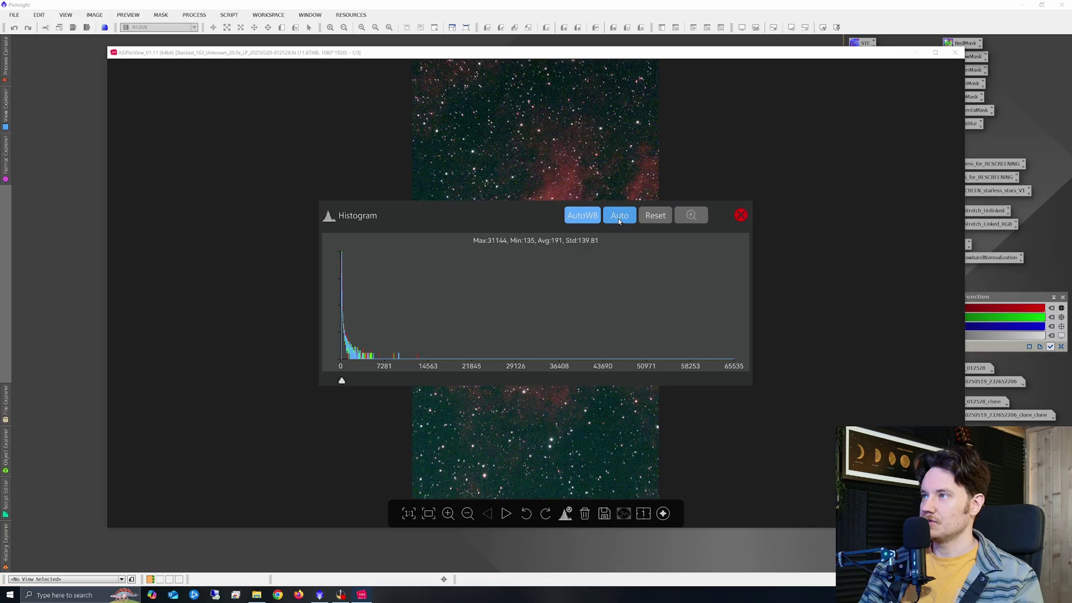
{"action": "left_click_drag", "start_coordinate": [514, 210], "coordinate": [559, 197]}
{"action": "left_click", "coordinate": [666, 201]}
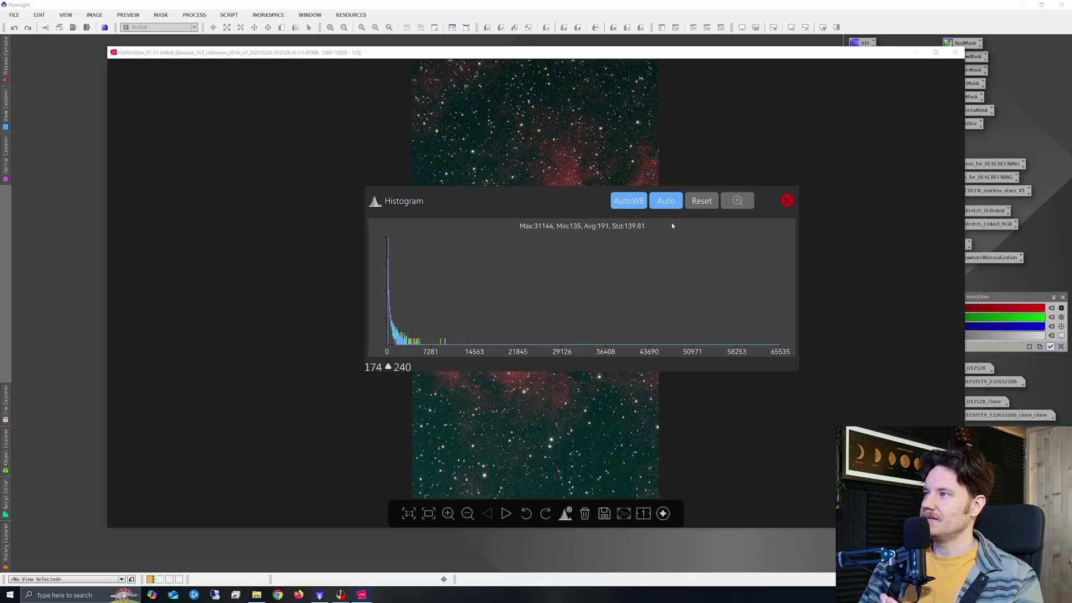
{"action": "left_click", "coordinate": [787, 201]}
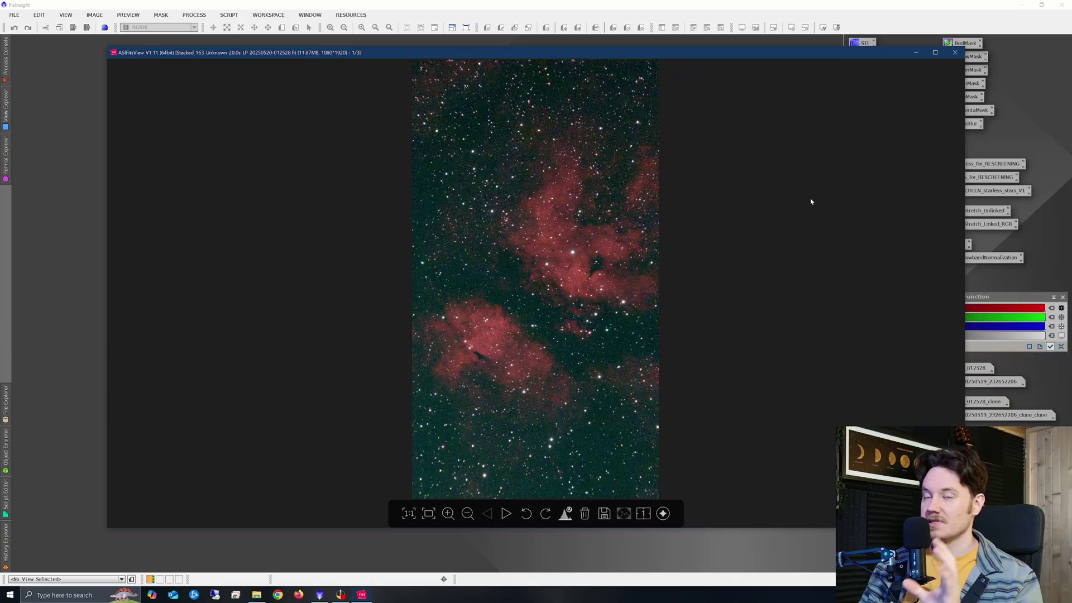
{"action": "mouse_move", "coordinate": [926, 104]}
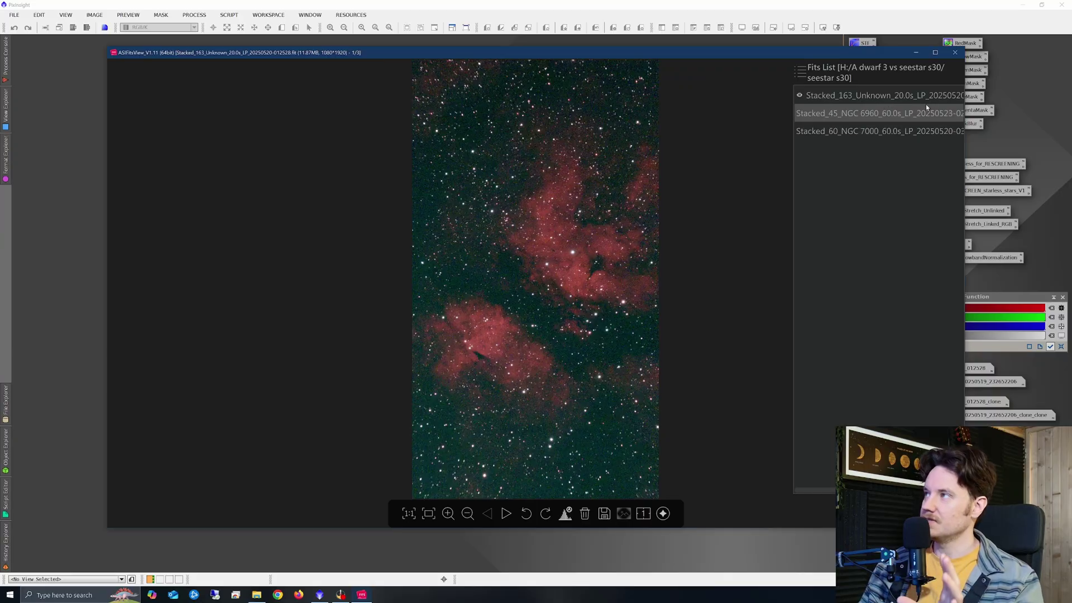
{"action": "left_click", "coordinate": [955, 52]}
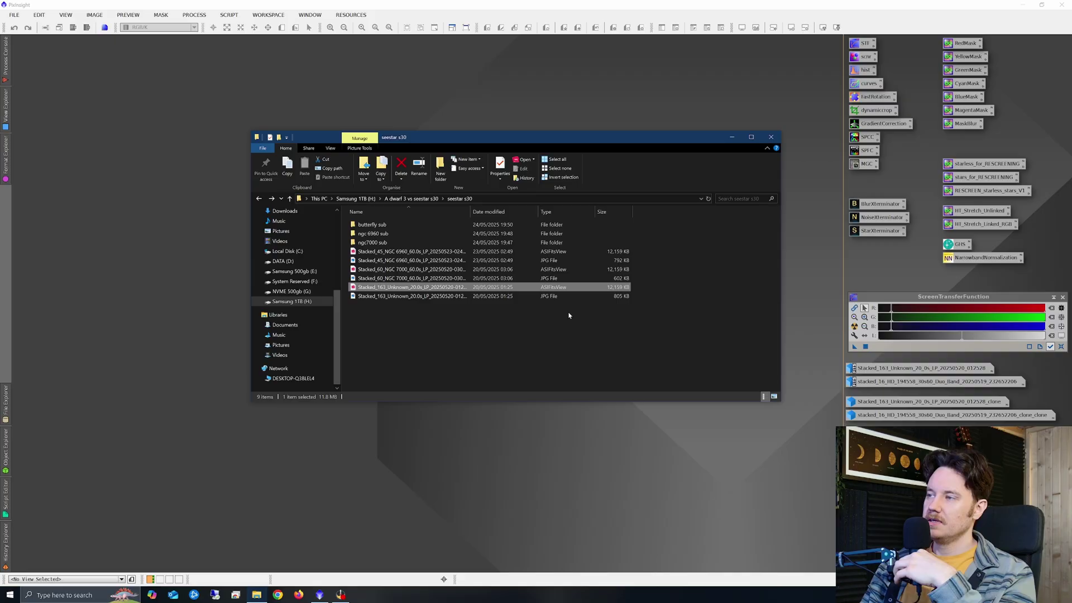
- Minimize the file browser and restore the Stacked_163_Unknown and stacked_16_HD 194558 Duo-Band images side by side in PixInsight
{"action": "left_click", "coordinate": [732, 137]}
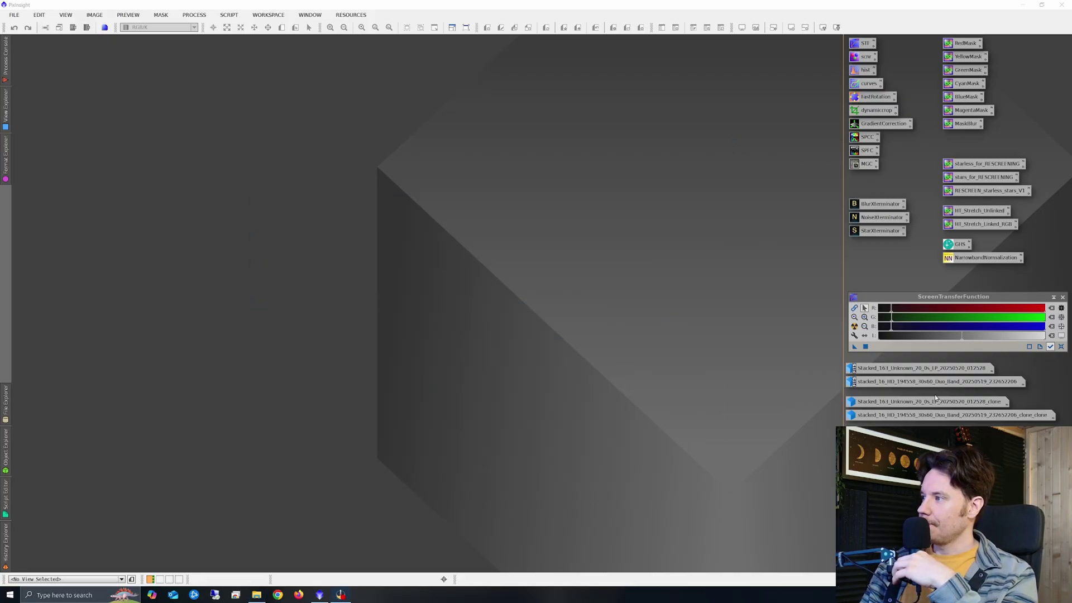
{"action": "double_click", "coordinate": [943, 369]}
{"action": "double_click", "coordinate": [942, 382]}
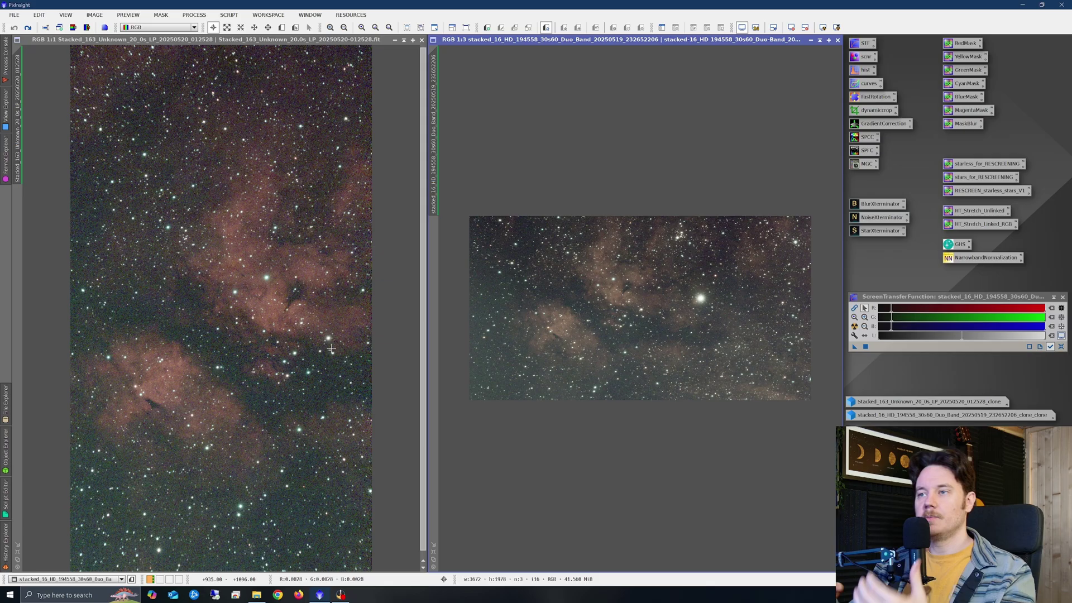
- Compare the full framing of the two stacked images, and inspect the nebula in both at 1:1 magnification
{"action": "scroll", "coordinate": [332, 349], "scroll_direction": "down", "scroll_amount": 1}
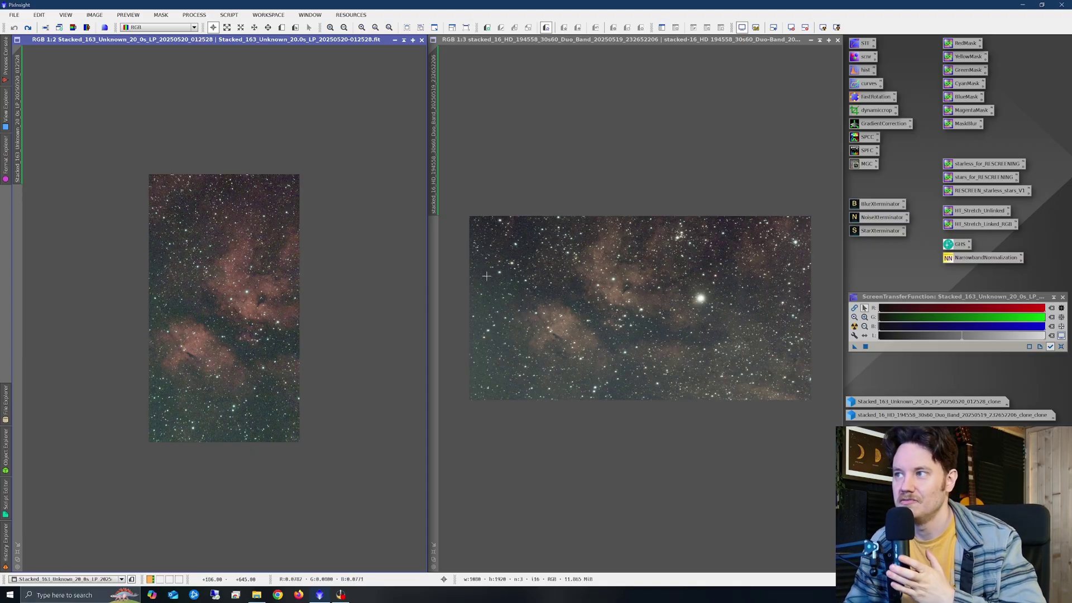
{"action": "left_click", "coordinate": [611, 357]}
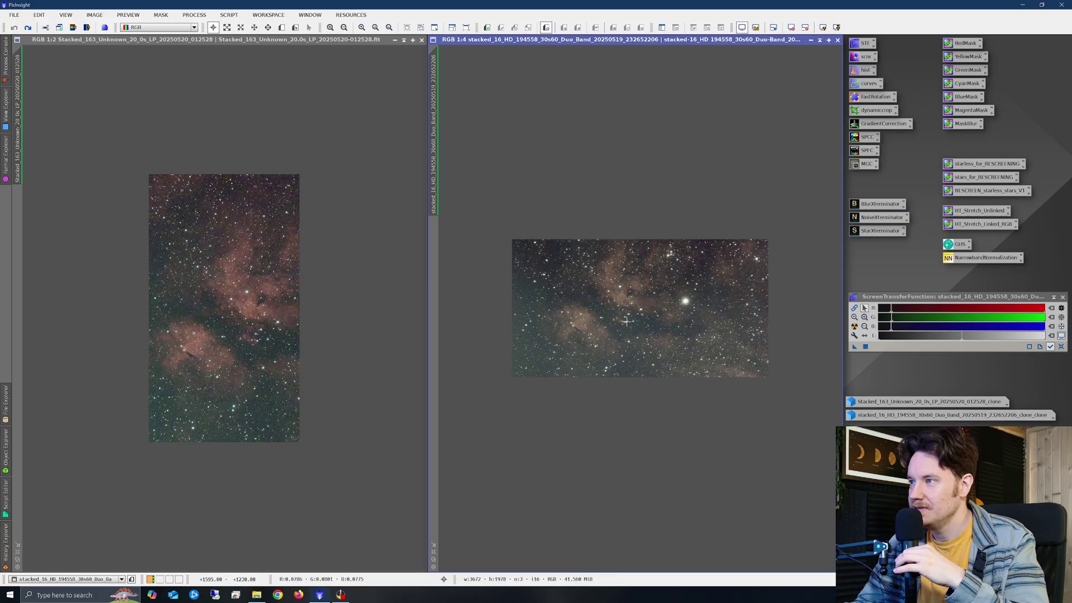
{"action": "scroll", "coordinate": [608, 313], "scroll_direction": "up", "scroll_amount": 3}
{"action": "scroll", "coordinate": [610, 277], "scroll_direction": "down", "scroll_amount": 1}
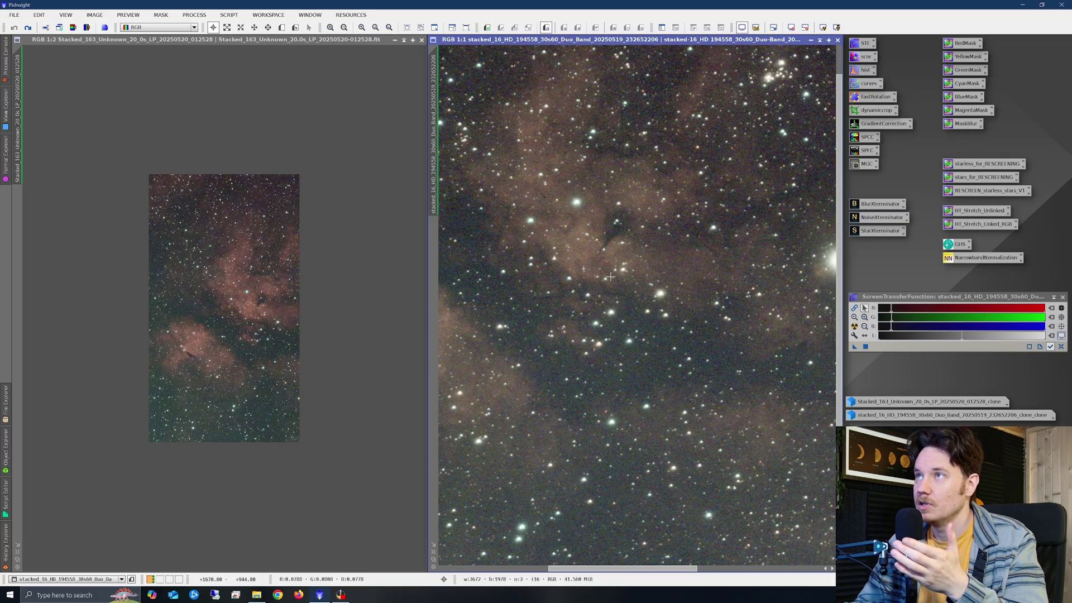
{"action": "left_click", "coordinate": [273, 281]}
{"action": "scroll", "coordinate": [206, 295], "scroll_direction": "up", "scroll_amount": 2}
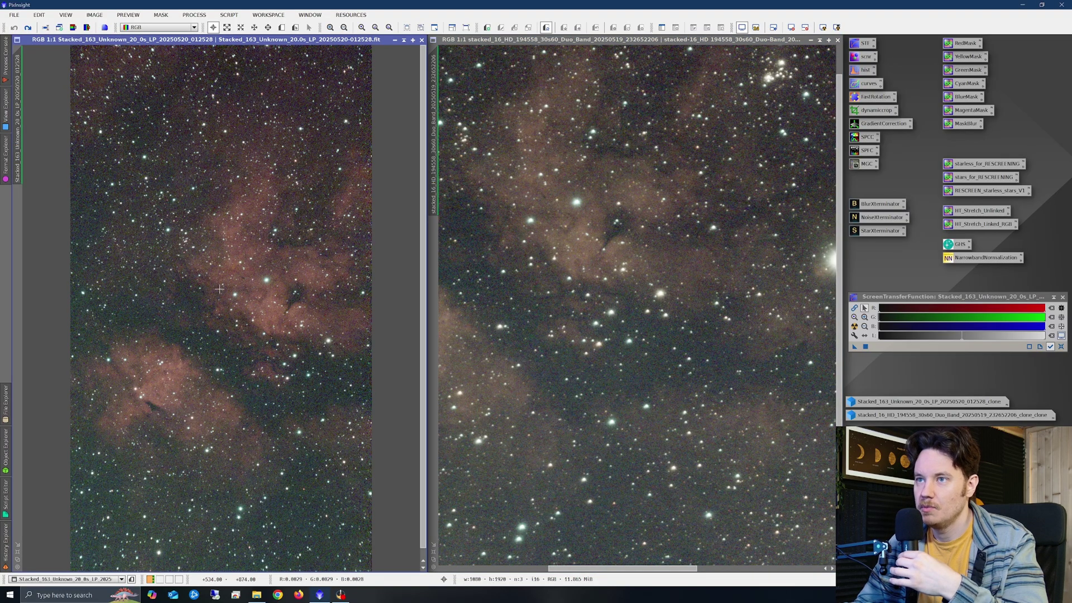
- Examine the central nebula's dust detail and noise with the Seestar stack at 3:1 and the Dwarf stack at 2:1, aligning both views
{"action": "scroll", "coordinate": [256, 350], "scroll_direction": "down", "scroll_amount": 1}
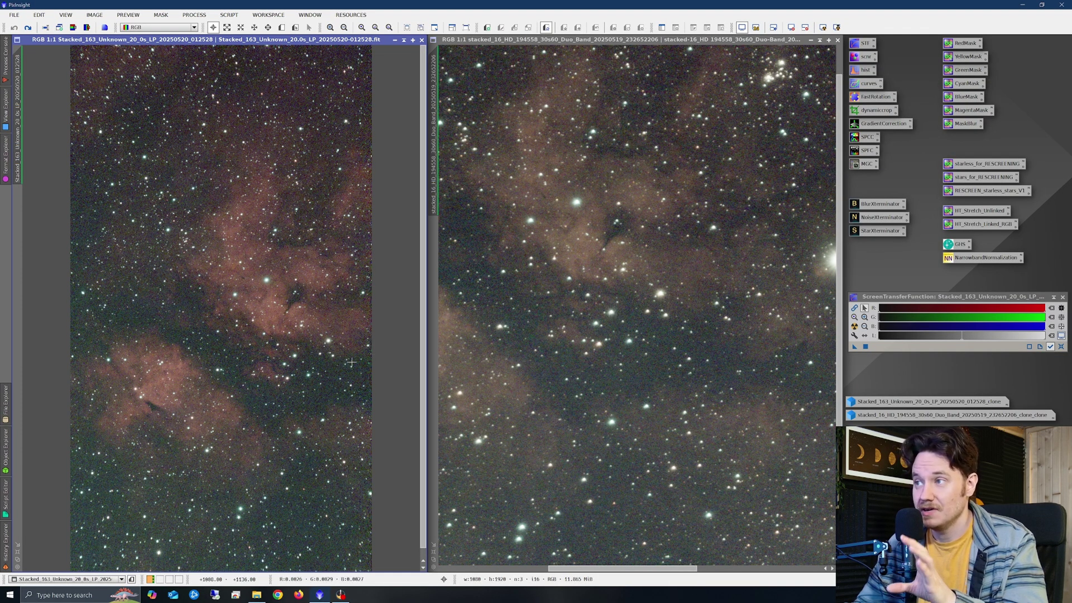
{"action": "scroll", "coordinate": [308, 371], "scroll_direction": "up", "scroll_amount": 1}
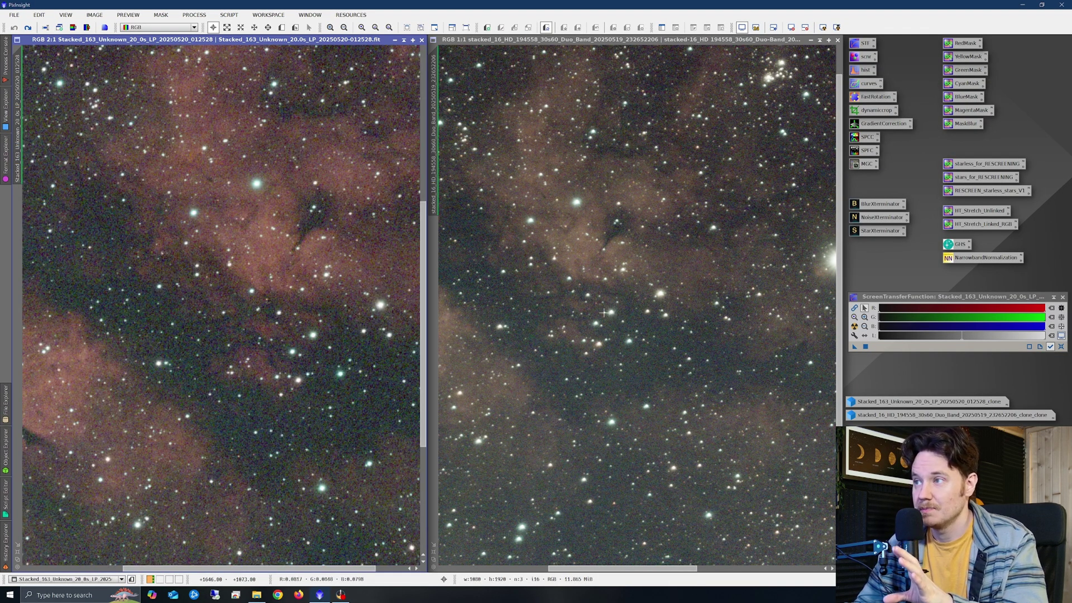
{"action": "scroll", "coordinate": [603, 312], "scroll_direction": "up", "scroll_amount": 1}
{"action": "scroll", "coordinate": [297, 332], "scroll_direction": "up", "scroll_amount": 1}
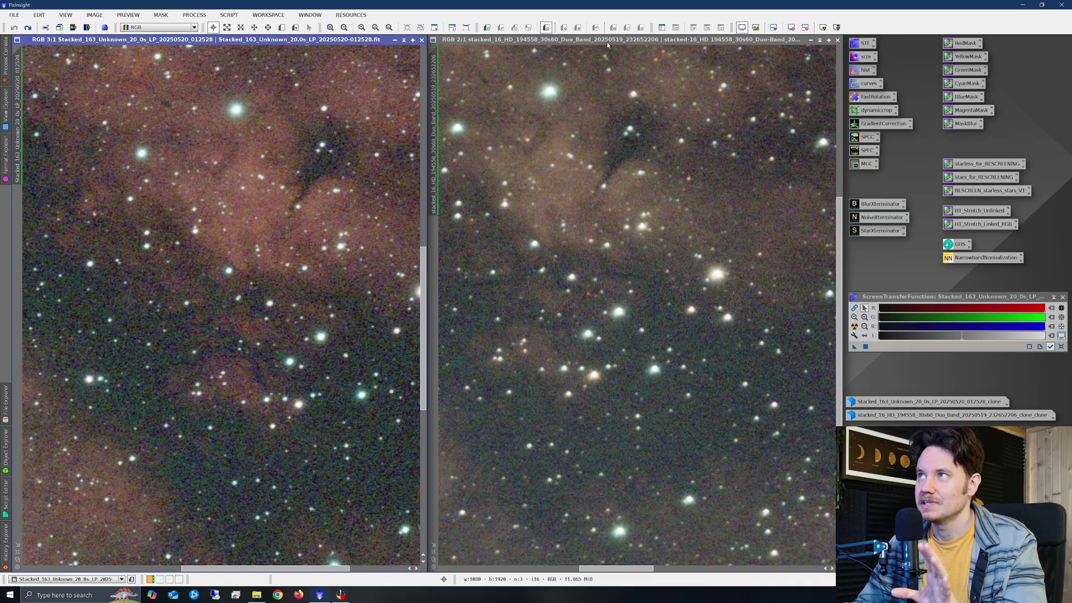
{"action": "mouse_move", "coordinate": [610, 41]}
{"action": "left_mouse_down"}
{"action": "mouse_move", "coordinate": [404, 93]}
{"action": "mouse_move", "coordinate": [309, 65]}
{"action": "mouse_move", "coordinate": [509, 68]}
{"action": "mouse_move", "coordinate": [598, 50]}
{"action": "left_mouse_up"}
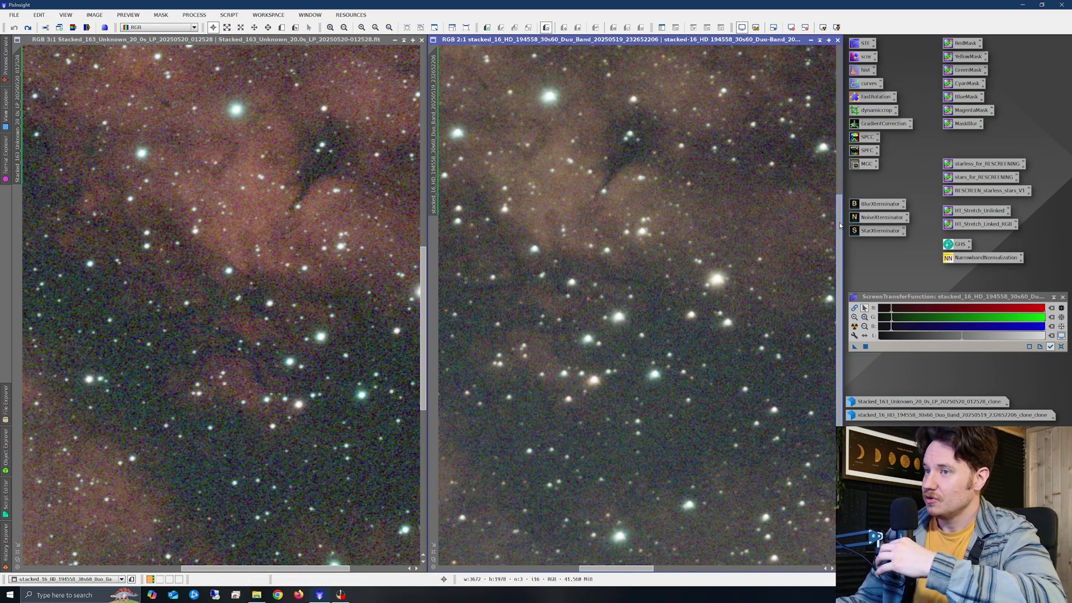
{"action": "scroll", "coordinate": [614, 251], "scroll_direction": "up", "scroll_amount": 1}
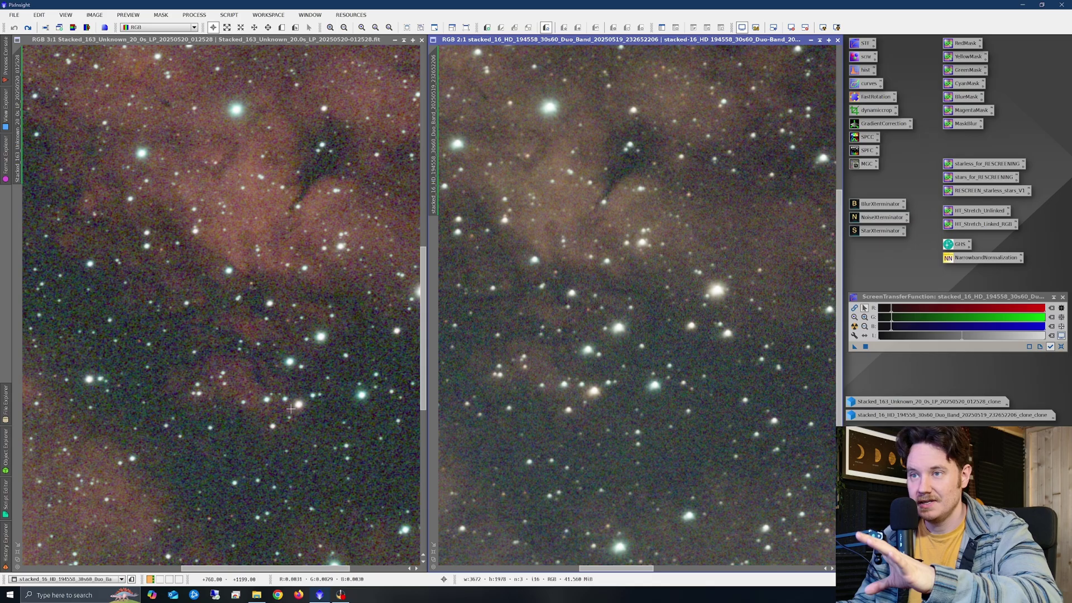
{"action": "scroll", "coordinate": [271, 560], "scroll_direction": "left", "scroll_amount": 2}
{"action": "left_click", "coordinate": [312, 527]}
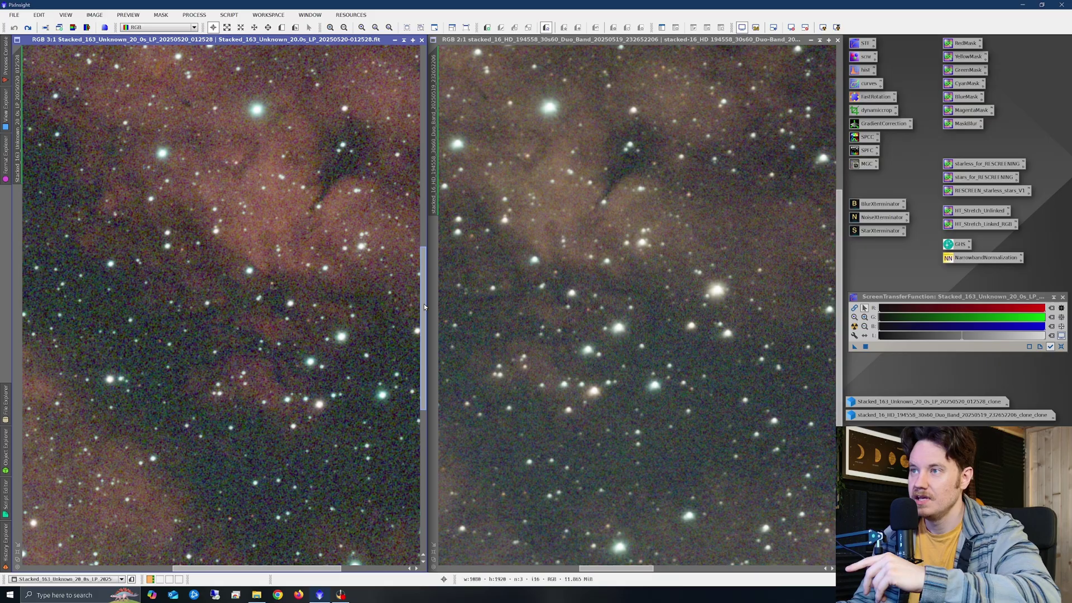
- Compare the star shapes in the upper-left corner of both stacks, magnifying the Seestar stars to 9:1
{"action": "scroll", "coordinate": [423, 306], "scroll_direction": "up", "scroll_amount": 10}
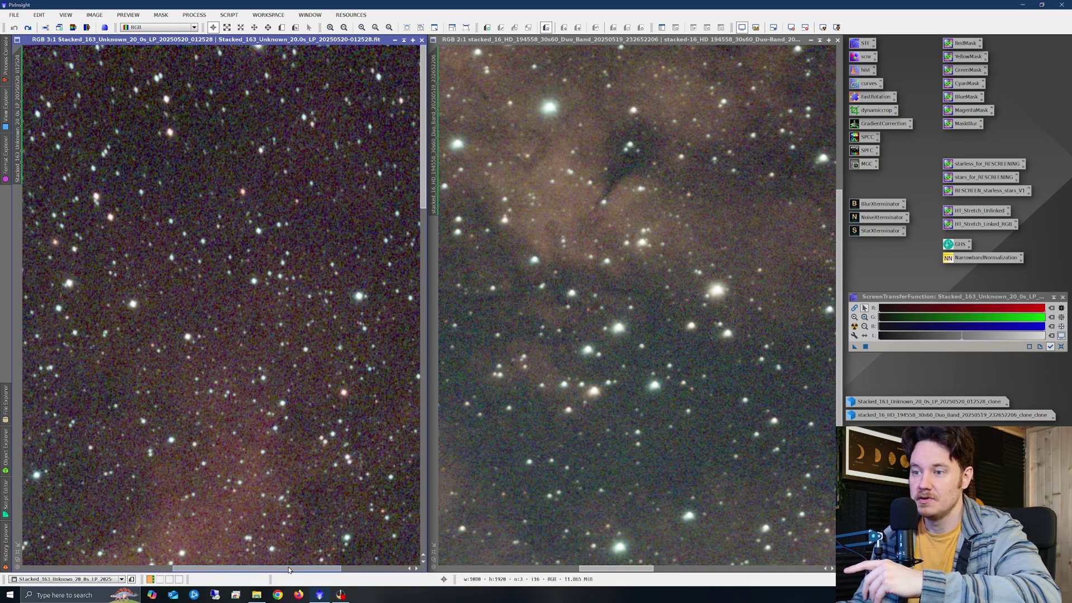
{"action": "left_click_drag", "start_coordinate": [287, 569], "coordinate": [93, 570]}
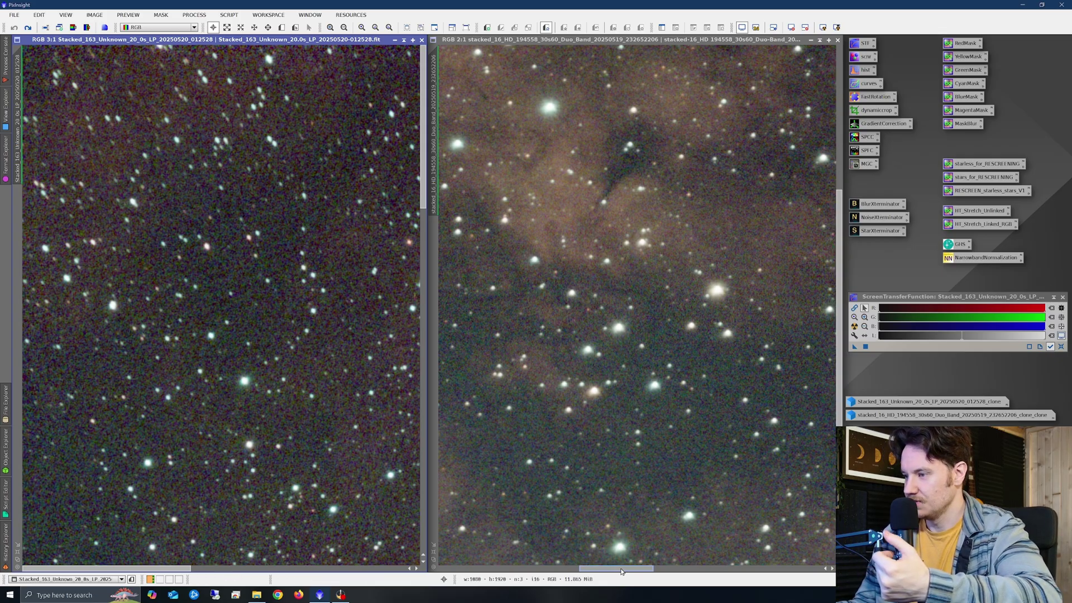
{"action": "left_click_drag", "start_coordinate": [617, 569], "coordinate": [475, 569]}
{"action": "left_click_drag", "start_coordinate": [837, 236], "coordinate": [838, 92]}
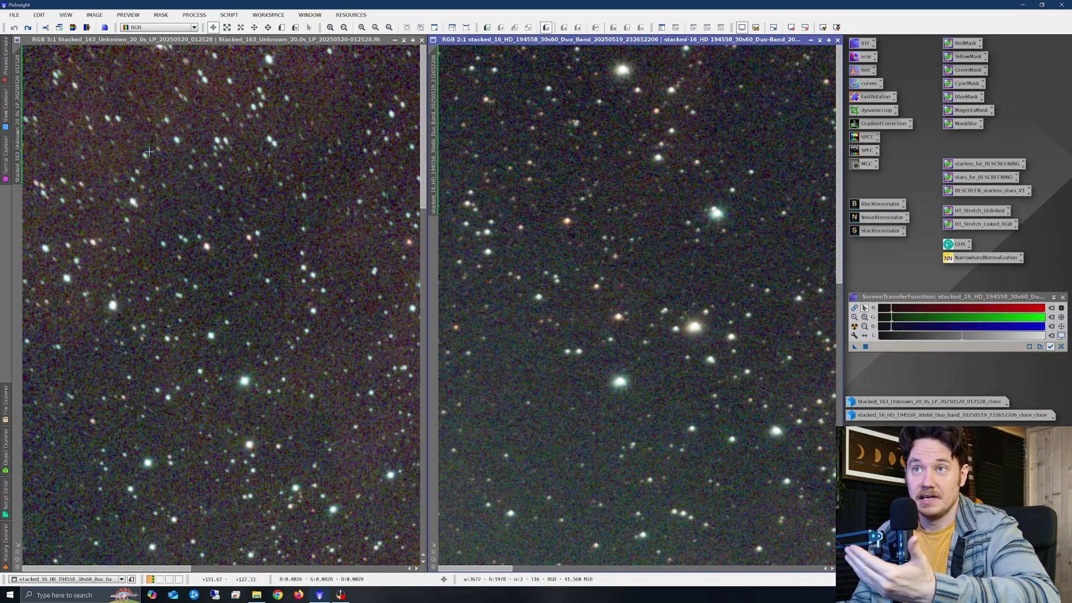
{"action": "scroll", "coordinate": [149, 151], "scroll_direction": "up", "scroll_amount": 6}
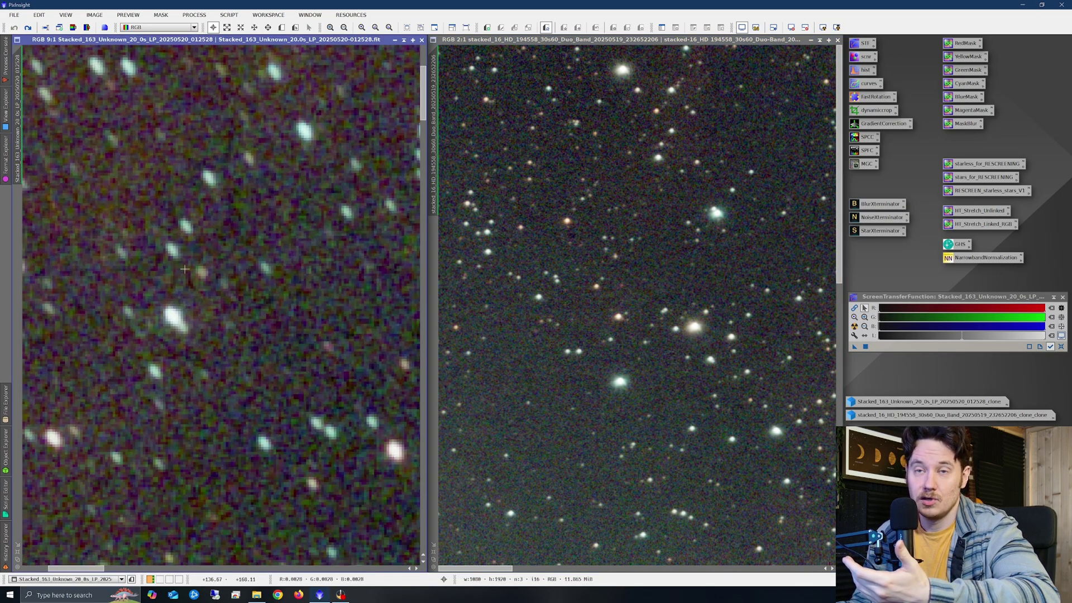
{"action": "scroll", "coordinate": [177, 267], "scroll_direction": "down", "scroll_amount": 6}
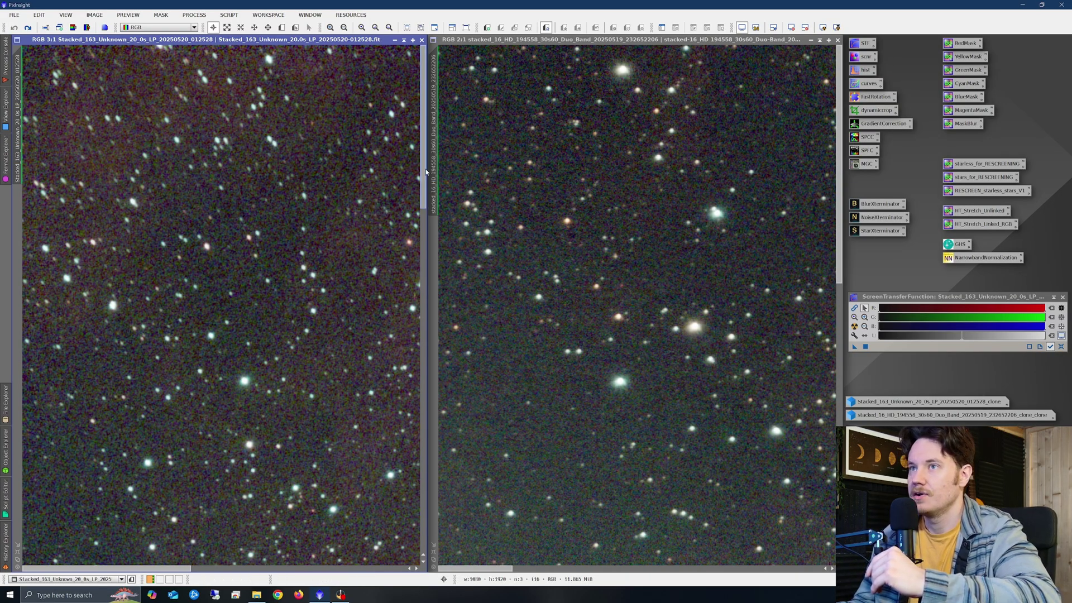
- Compare the star shapes in the lower-left and lower-right corners of both stacked images
{"action": "left_click_drag", "start_coordinate": [425, 172], "coordinate": [421, 466]}
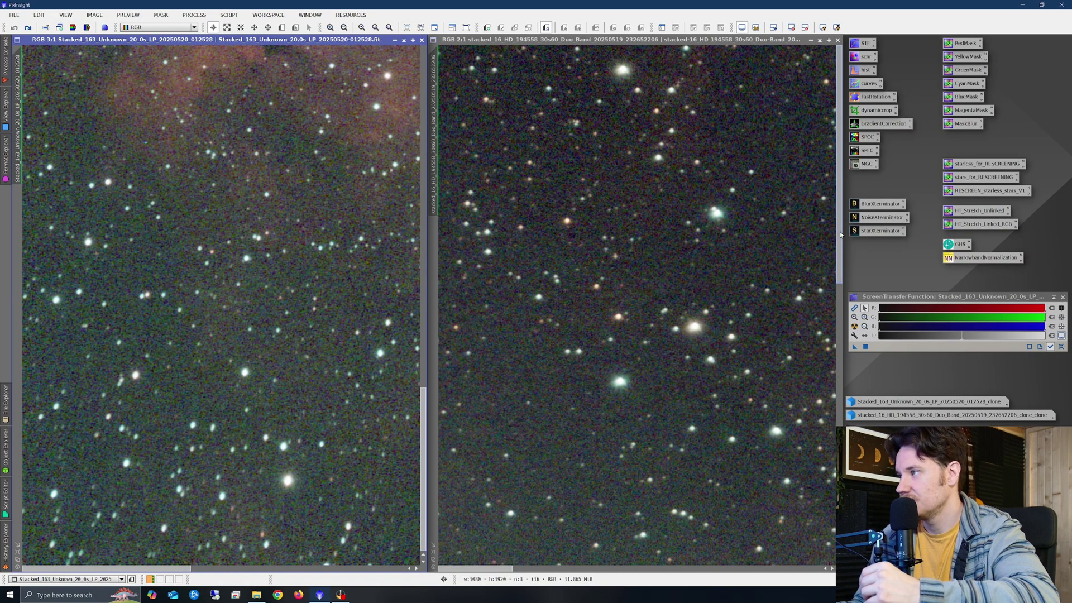
{"action": "left_click_drag", "start_coordinate": [841, 235], "coordinate": [840, 368]}
{"action": "left_click", "coordinate": [589, 515]}
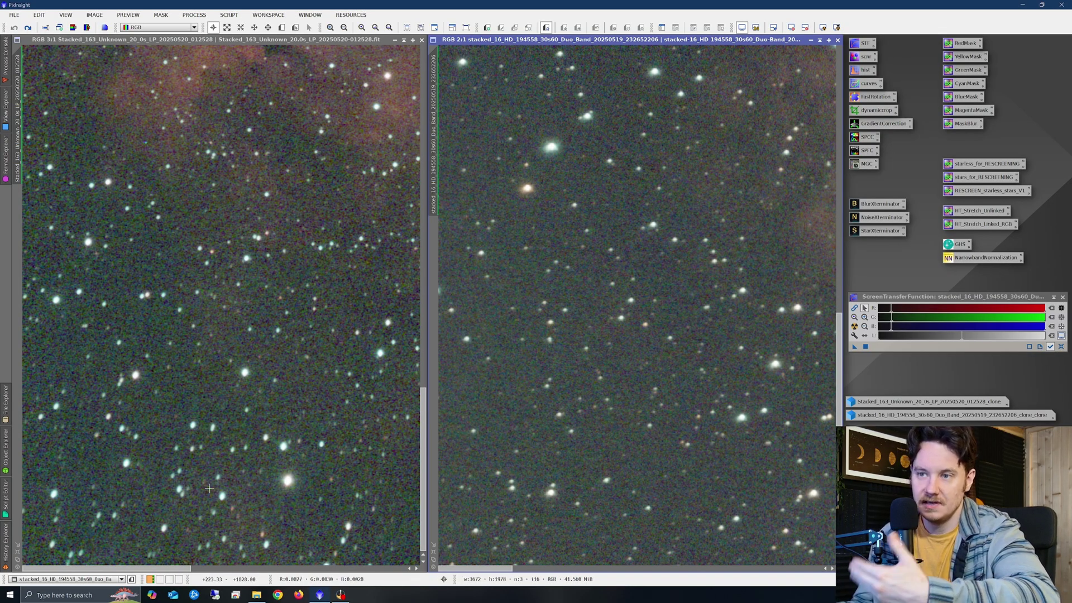
{"action": "left_click_drag", "start_coordinate": [172, 568], "coordinate": [387, 584]}
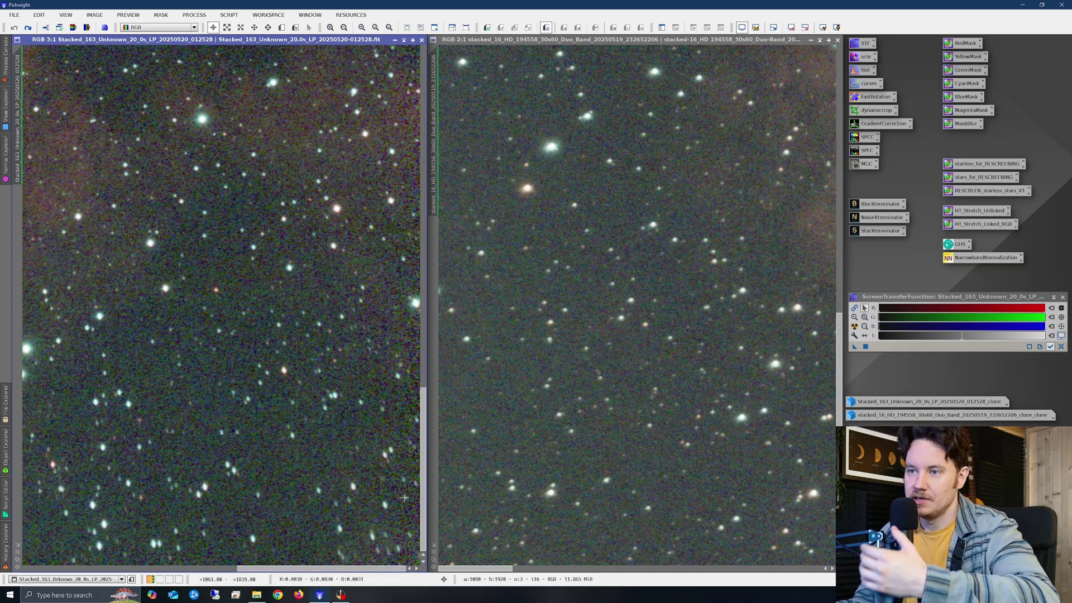
{"action": "left_click", "coordinate": [637, 563]}
{"action": "key", "text": "ctrl+z"}
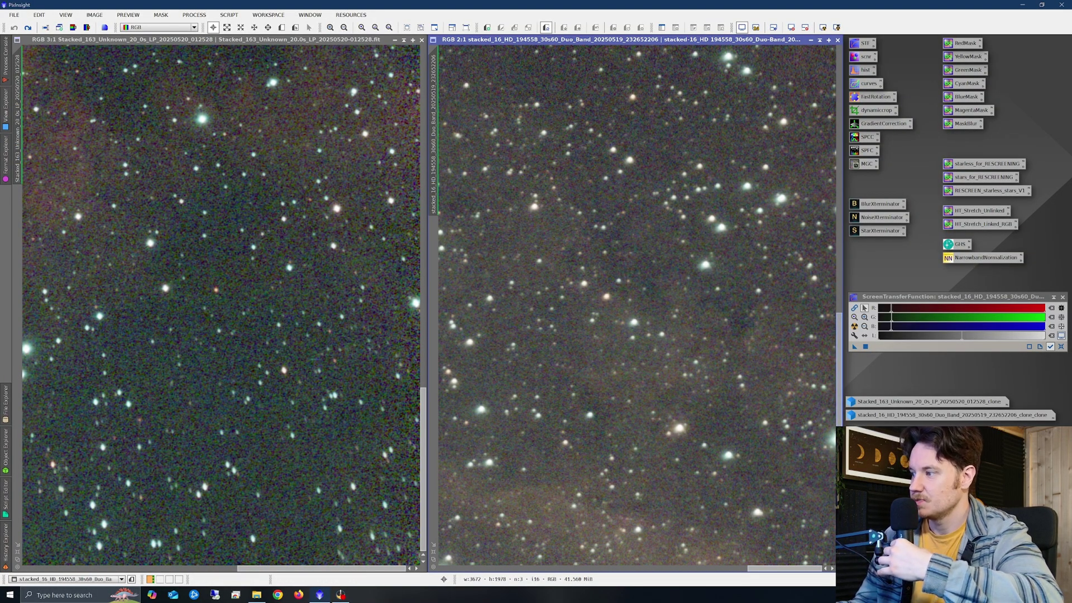
- Compare the star shapes in the upper-right corner of both stacks, and return both images to full-frame view
{"action": "scroll", "coordinate": [615, 419], "scroll_direction": "up", "scroll_amount": 10}
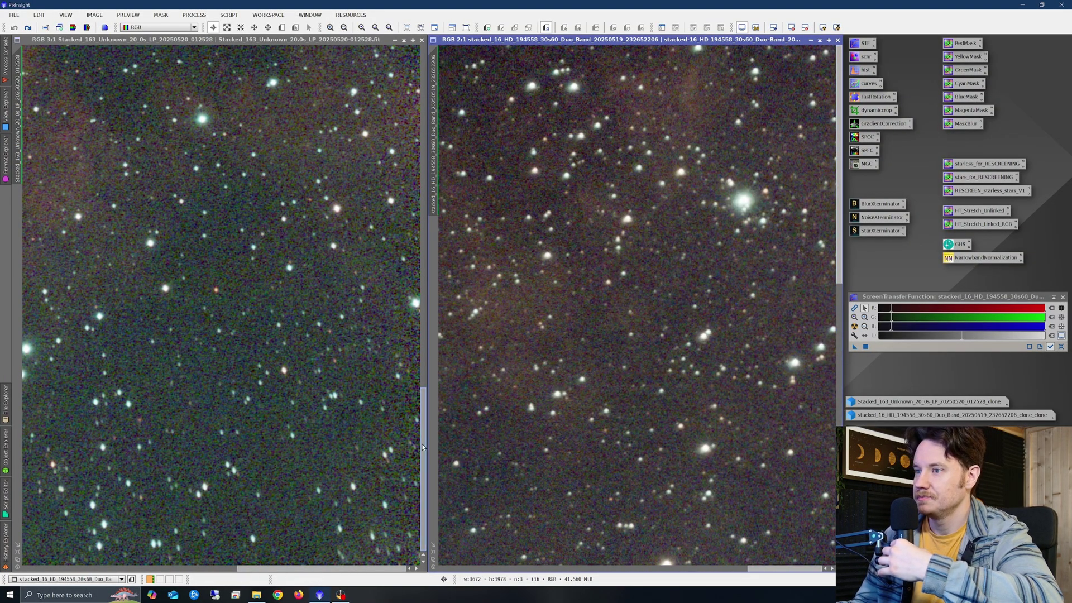
{"action": "left_click_drag", "start_coordinate": [425, 447], "coordinate": [425, 106]}
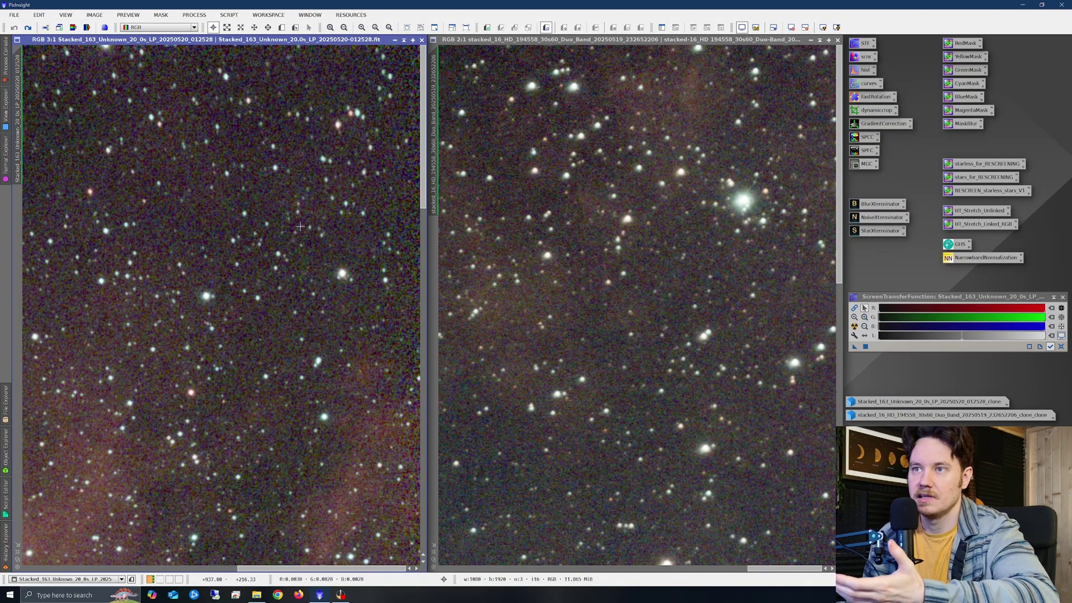
{"action": "scroll", "coordinate": [288, 284], "scroll_direction": "down", "scroll_amount": 3}
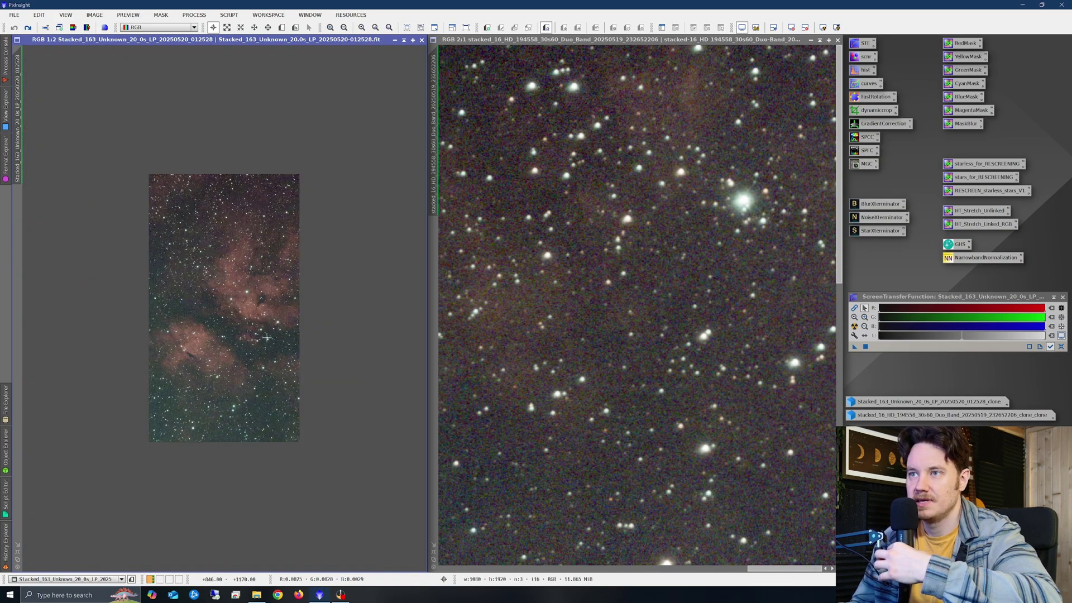
{"action": "scroll", "coordinate": [618, 299], "scroll_direction": "down", "scroll_amount": 3}
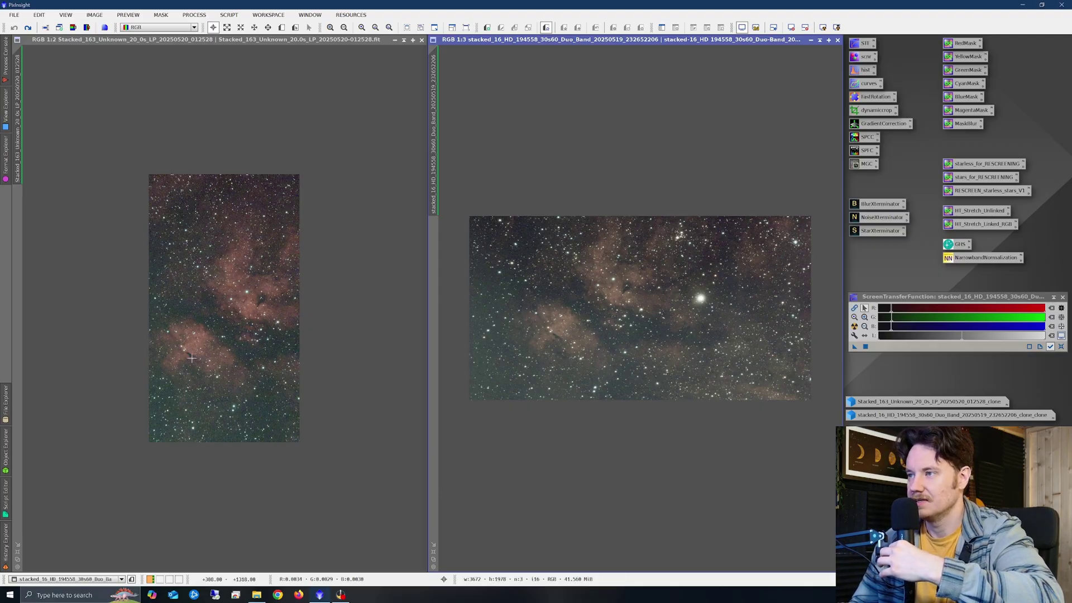
- Examine the dark dust lane and surrounding nebula again, with the Seestar stack at 3:1 and the Dwarf stack at 2:1
{"action": "scroll", "coordinate": [190, 356], "scroll_direction": "up", "scroll_amount": 2}
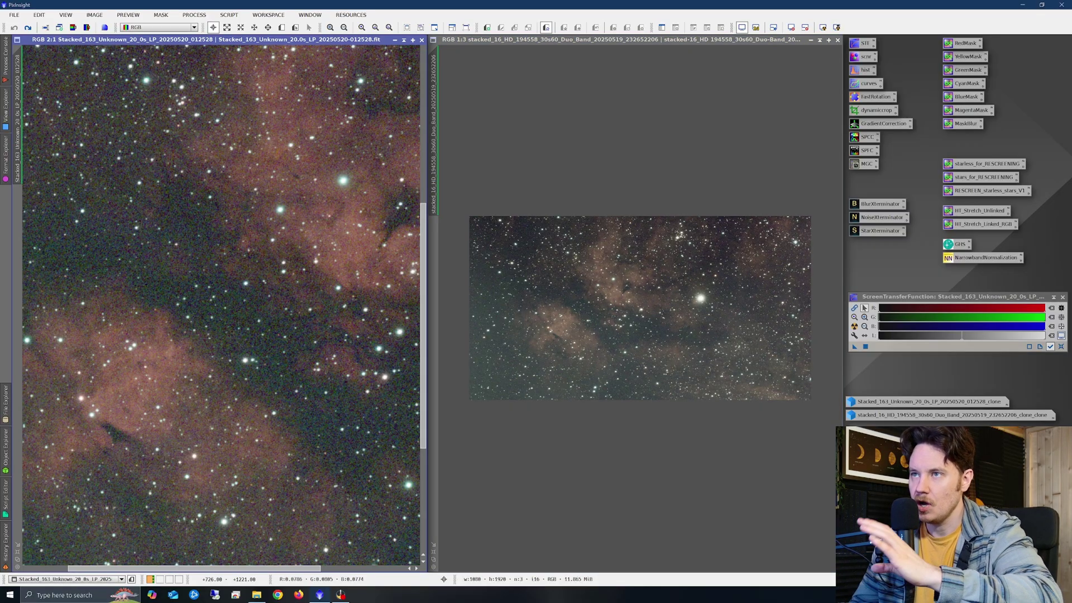
{"action": "scroll", "coordinate": [617, 309], "scroll_direction": "up", "scroll_amount": 2}
{"action": "scroll", "coordinate": [617, 316], "scroll_direction": "up", "scroll_amount": 1}
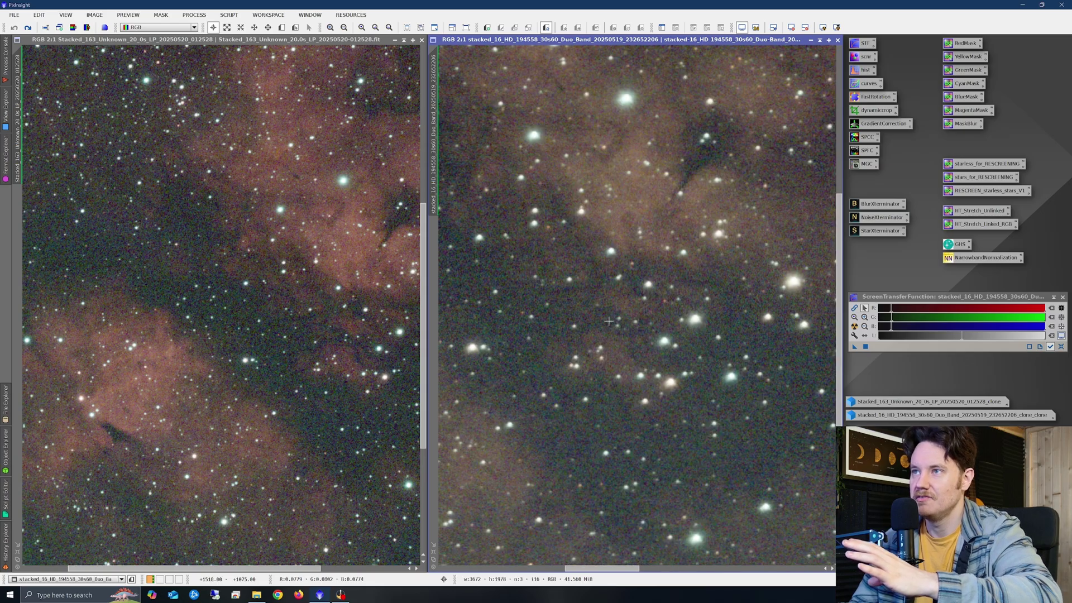
{"action": "scroll", "coordinate": [331, 298], "scroll_direction": "up", "scroll_amount": 1}
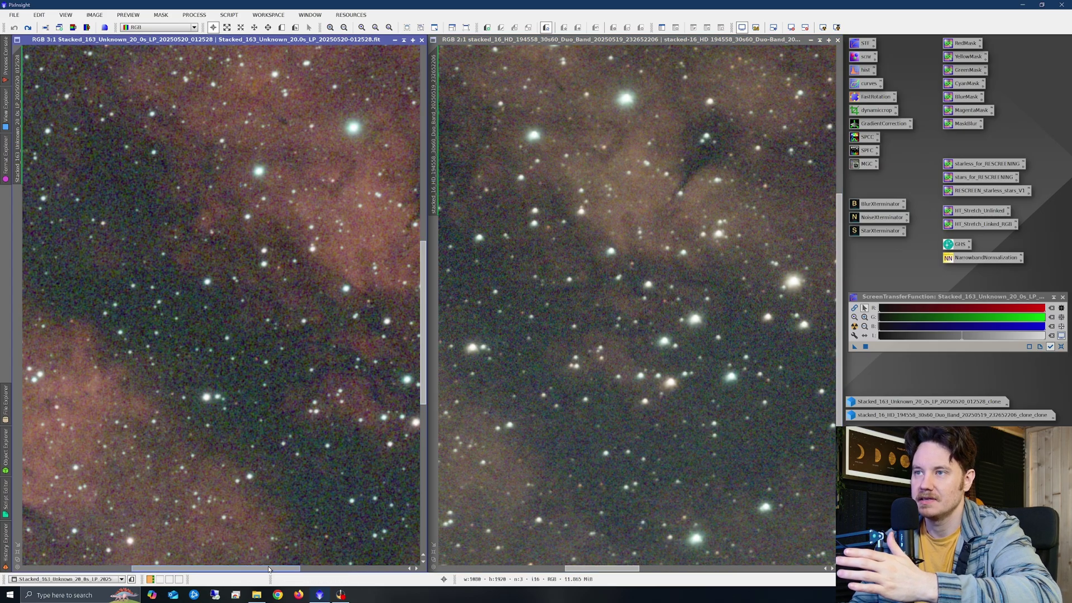
{"action": "left_click_drag", "start_coordinate": [268, 568], "coordinate": [298, 568]}
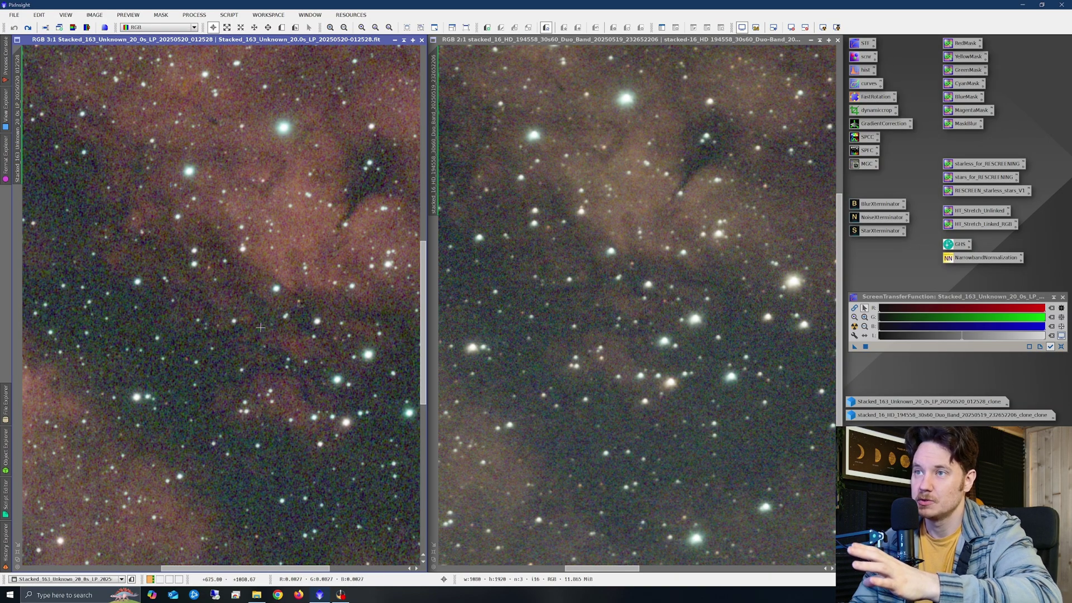
- Redo BlurXTerminator on both the Seestar and Dwarf stacks
{"action": "scroll", "coordinate": [246, 325], "scroll_direction": "down", "scroll_amount": 2}
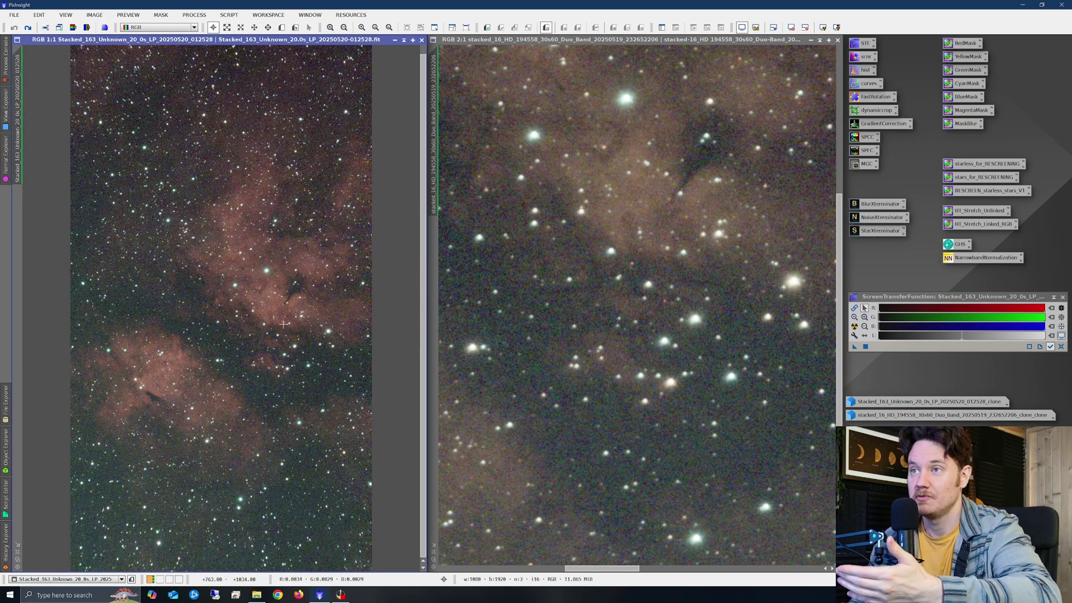
{"action": "scroll", "coordinate": [609, 313], "scroll_direction": "down", "scroll_amount": 3}
{"action": "scroll", "coordinate": [279, 313], "scroll_direction": "down", "scroll_amount": 1}
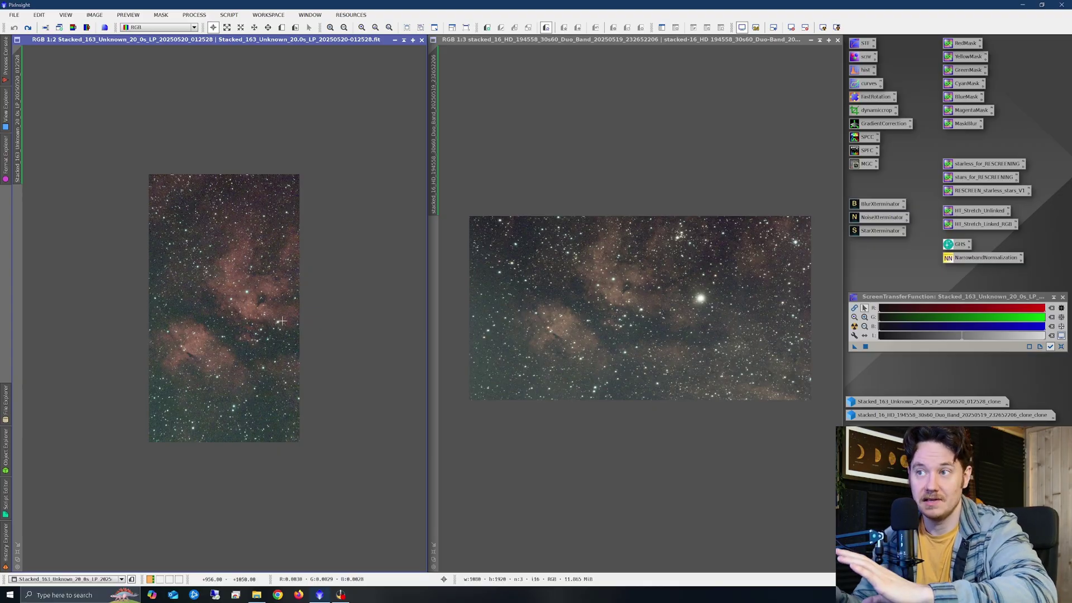
{"action": "scroll", "coordinate": [257, 313], "scroll_direction": "up", "scroll_amount": 1}
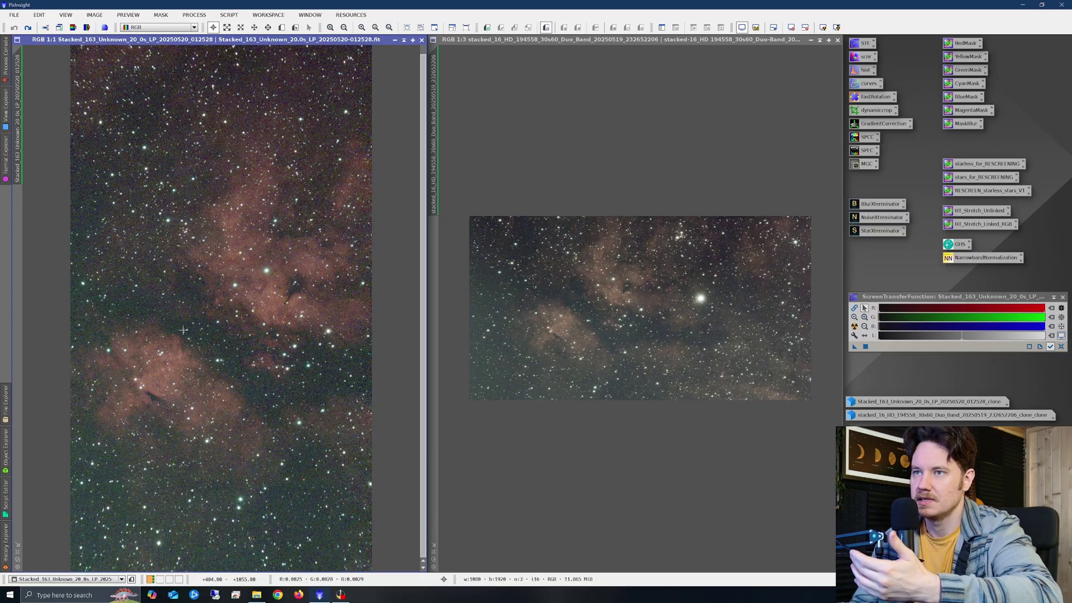
{"action": "right_click", "coordinate": [228, 329]}
{"action": "key", "text": "Escape"}
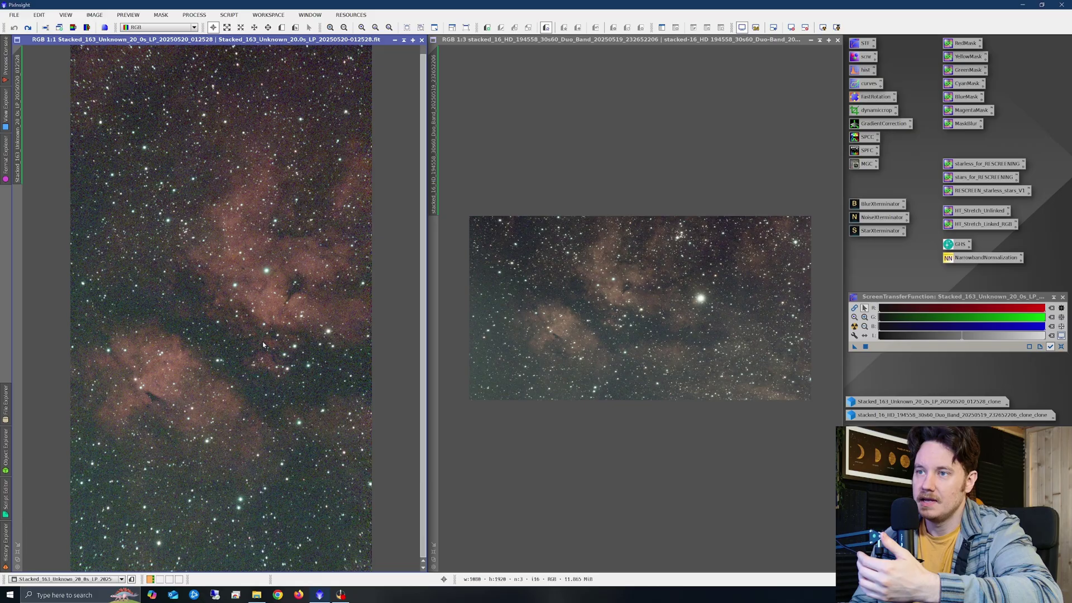
{"action": "right_click", "coordinate": [621, 292]}
{"action": "key", "text": "Escape"}
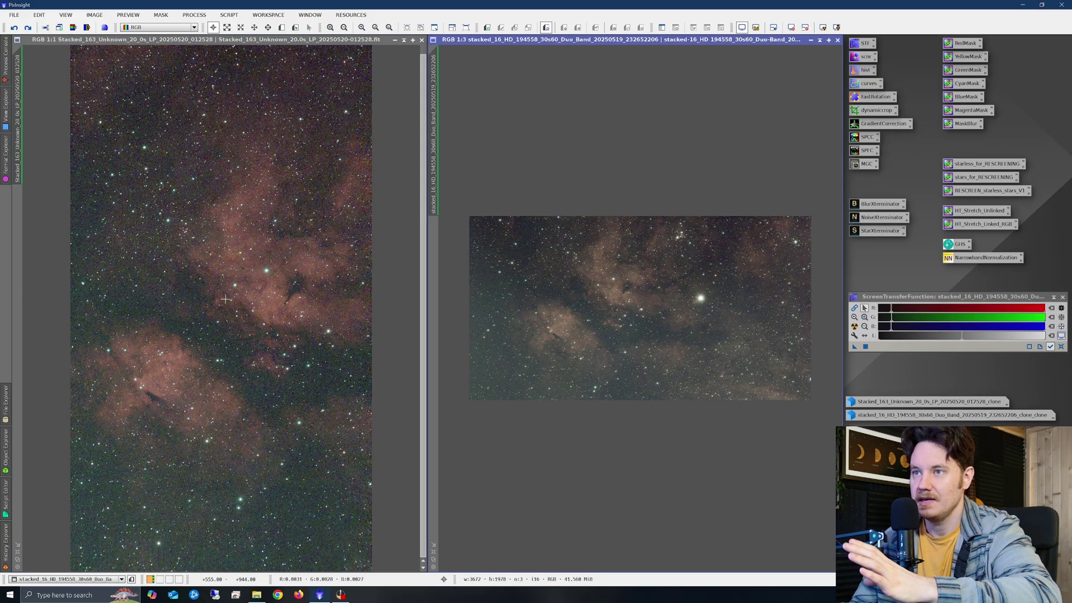
- Undo BlurXTerminator on both stacks around the dark dust lane, with the Seestar at 3:1 and the Dwarf at 2:1
{"action": "scroll", "coordinate": [249, 337], "scroll_direction": "up", "scroll_amount": 2}
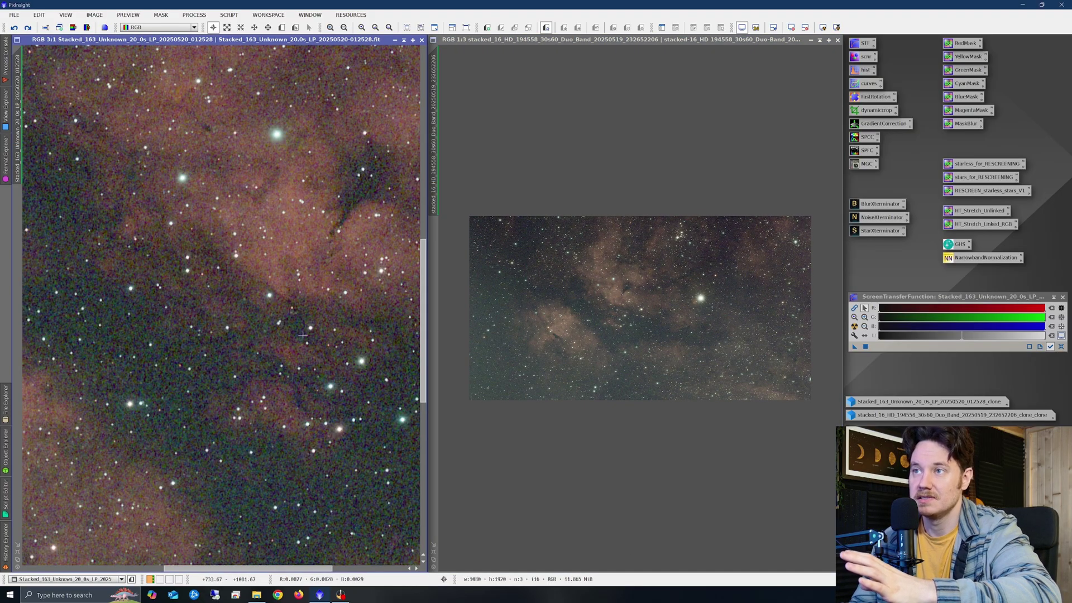
{"action": "scroll", "coordinate": [644, 308], "scroll_direction": "up", "scroll_amount": 2}
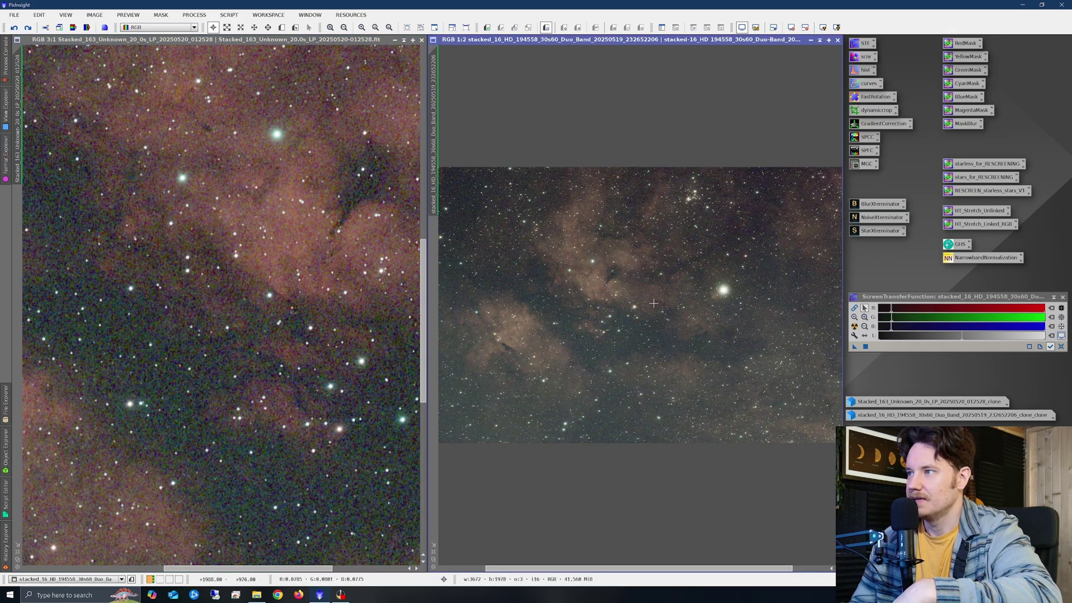
{"action": "scroll", "coordinate": [553, 285], "scroll_direction": "up", "scroll_amount": 1}
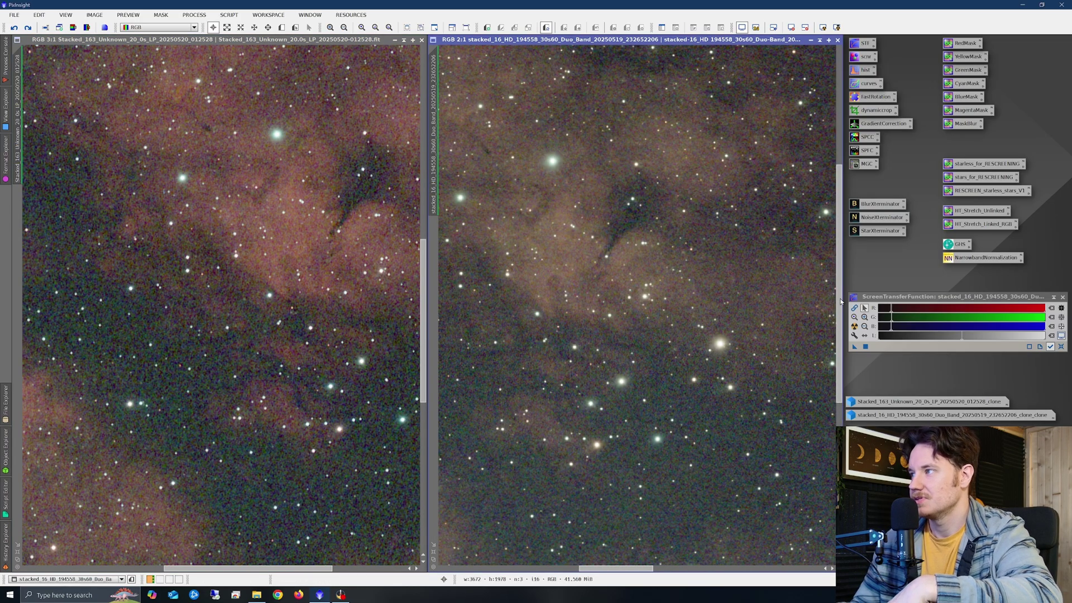
{"action": "left_click_drag", "start_coordinate": [843, 285], "coordinate": [842, 305]}
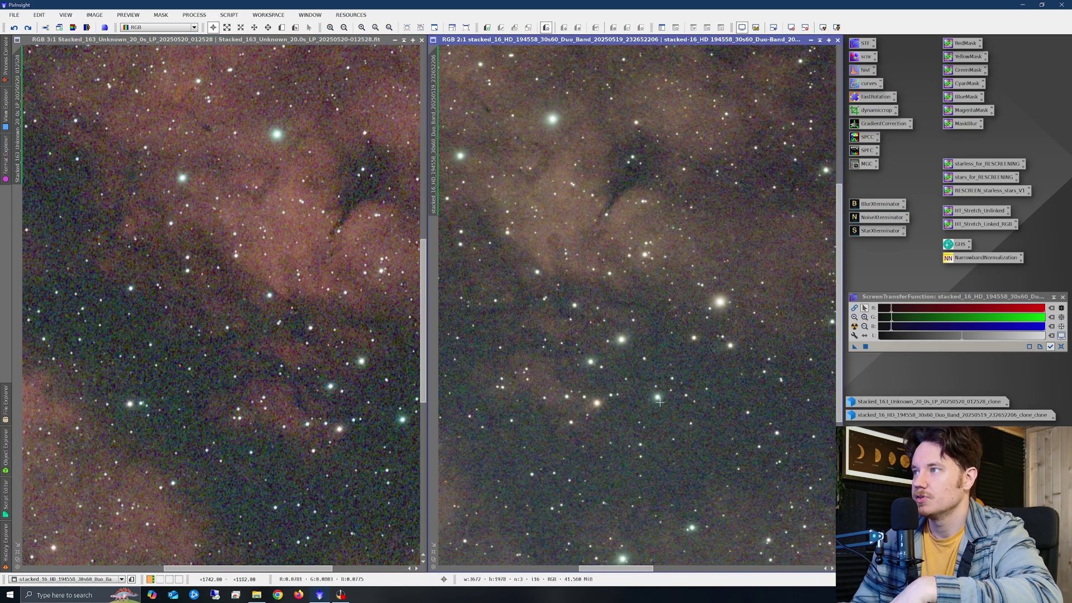
{"action": "left_click_drag", "start_coordinate": [626, 567], "coordinate": [619, 575]}
{"action": "right_click", "coordinate": [323, 301]}
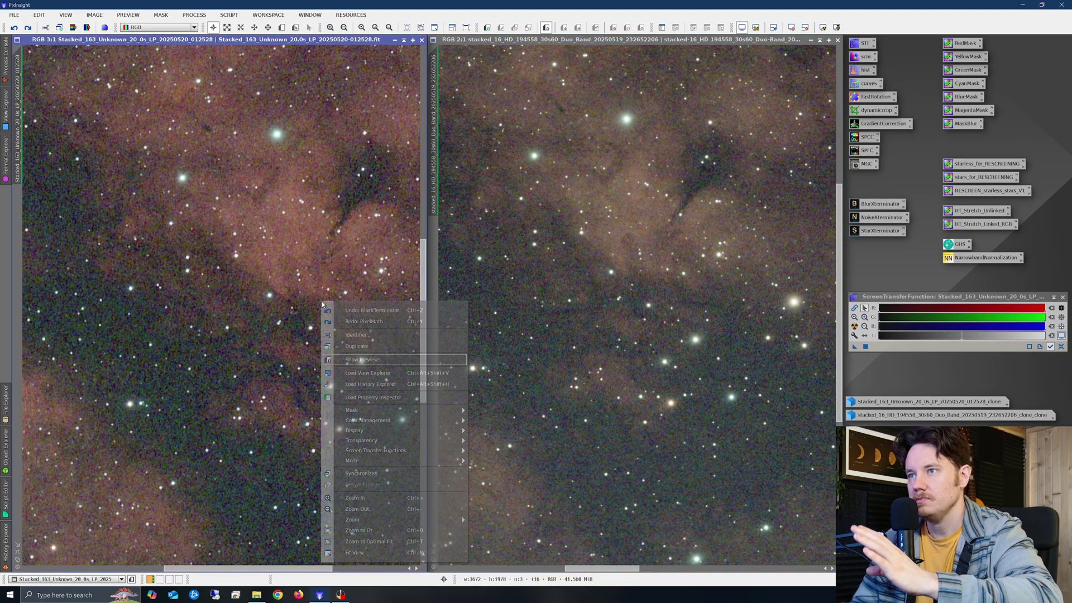
{"action": "left_click", "coordinate": [361, 314]}
{"action": "right_click", "coordinate": [560, 308]}
{"action": "left_click", "coordinate": [665, 337]}
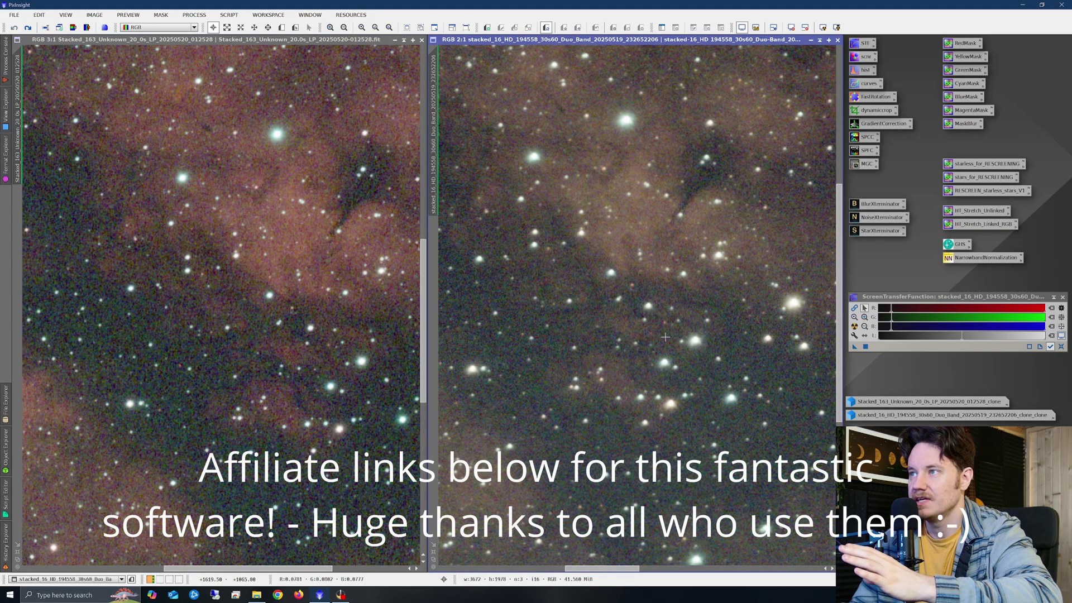
- Redo BlurXTerminator on both stacks to compare the dust lane and stars before and after sharpening
{"action": "right_click", "coordinate": [268, 334]}
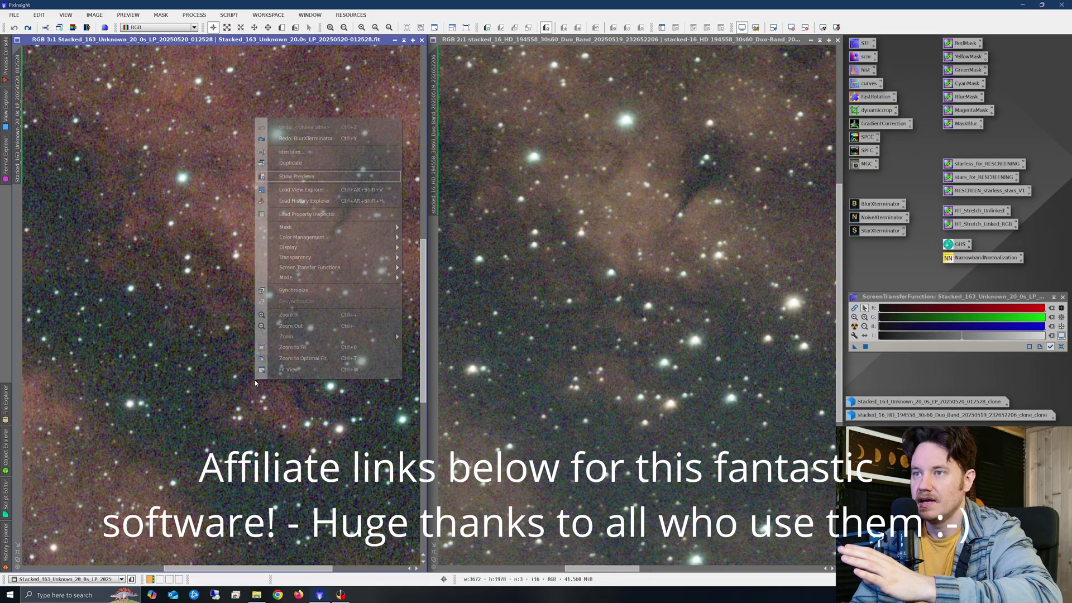
{"action": "left_click", "coordinate": [369, 138]}
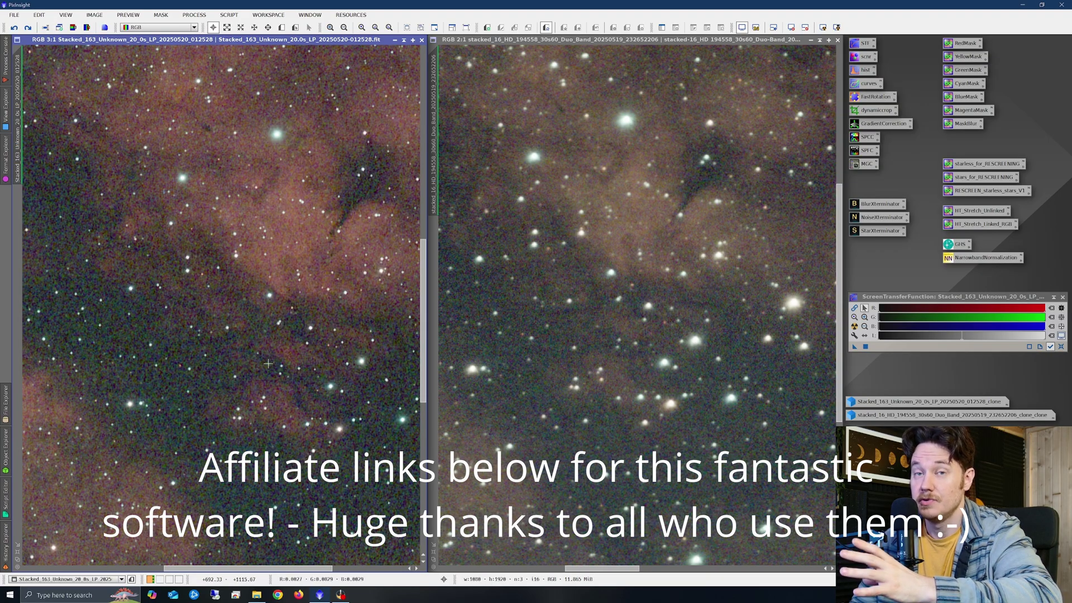
{"action": "right_click", "coordinate": [761, 314]}
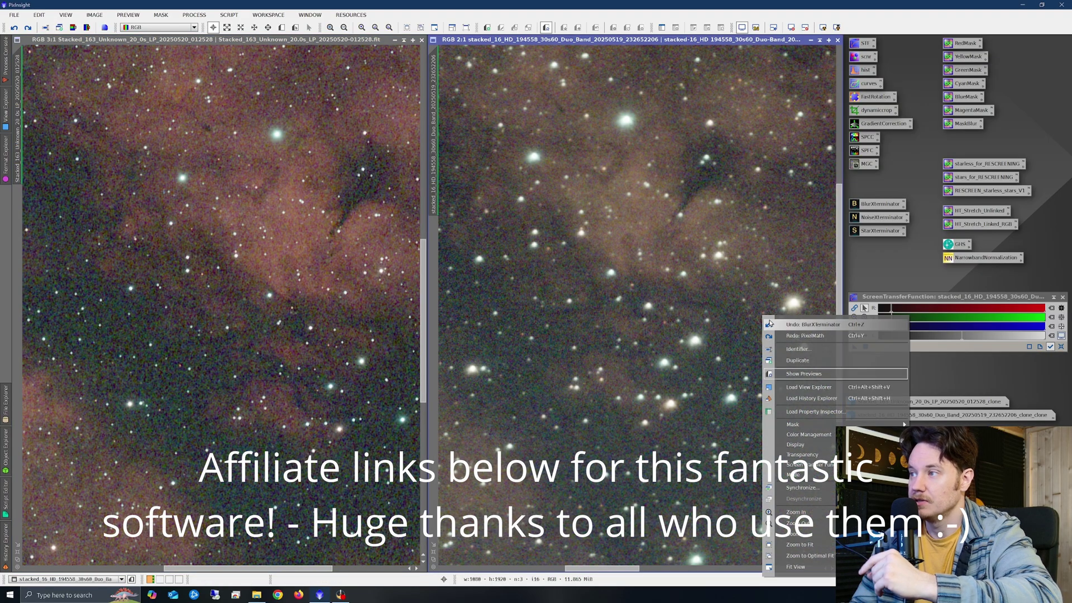
{"action": "left_click", "coordinate": [803, 342]}
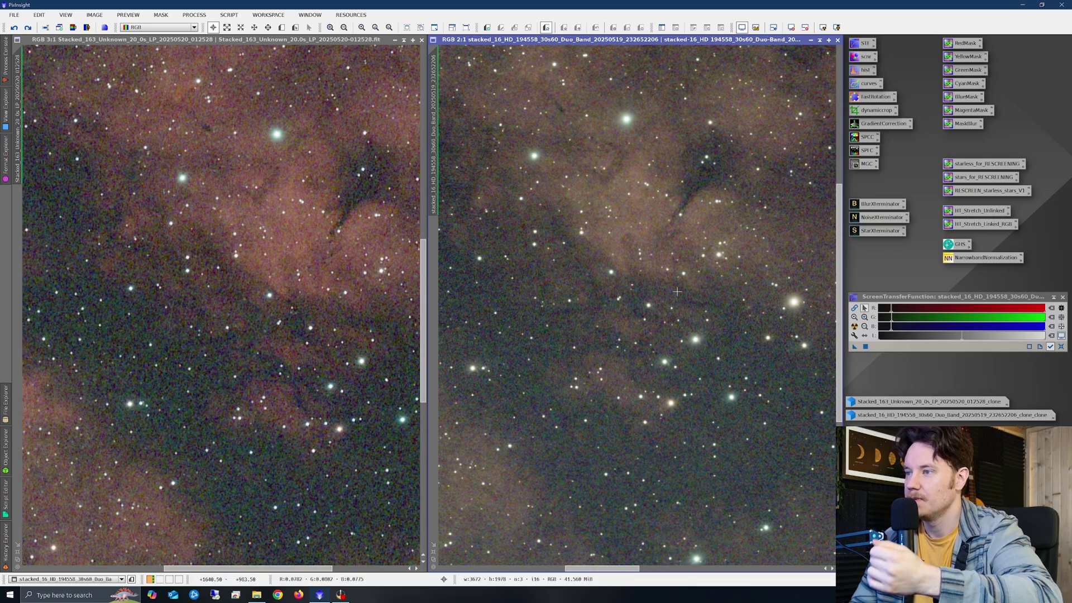
- Undo and redo BlurXTerminator on the Seestar stack to compare the star shapes in its upper-left corner
{"action": "left_click_drag", "start_coordinate": [423, 289], "coordinate": [405, 116]}
{"action": "scroll", "coordinate": [301, 346], "scroll_direction": "up", "scroll_amount": 2}
{"action": "left_click", "coordinate": [301, 347]}
{"action": "left_click_drag", "start_coordinate": [277, 565], "coordinate": [76, 545]}
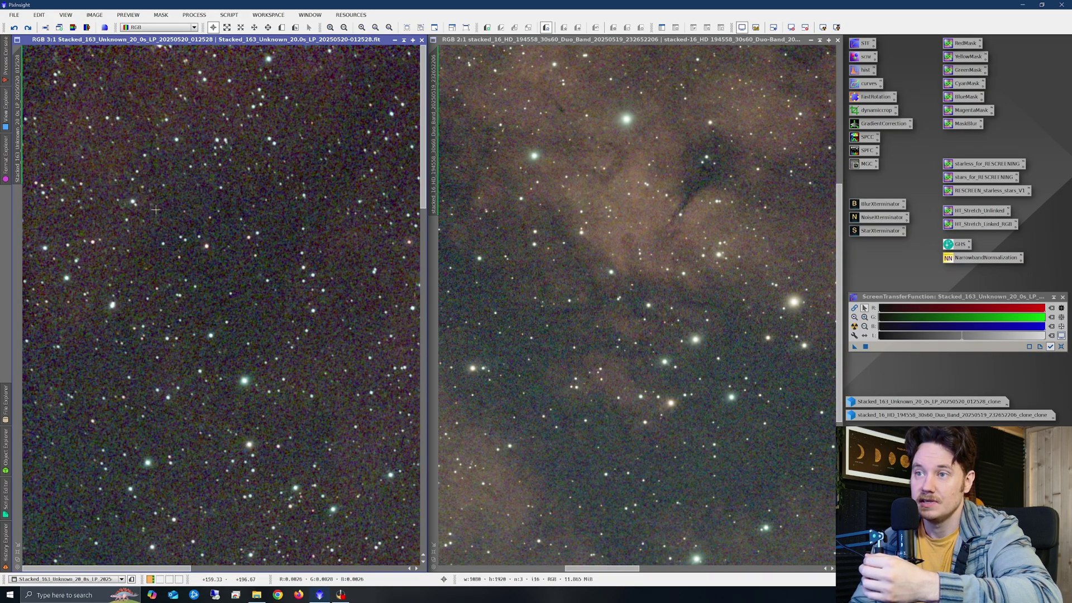
{"action": "right_click", "coordinate": [259, 180]}
{"action": "left_click", "coordinate": [283, 189]}
{"action": "right_click", "coordinate": [300, 192]}
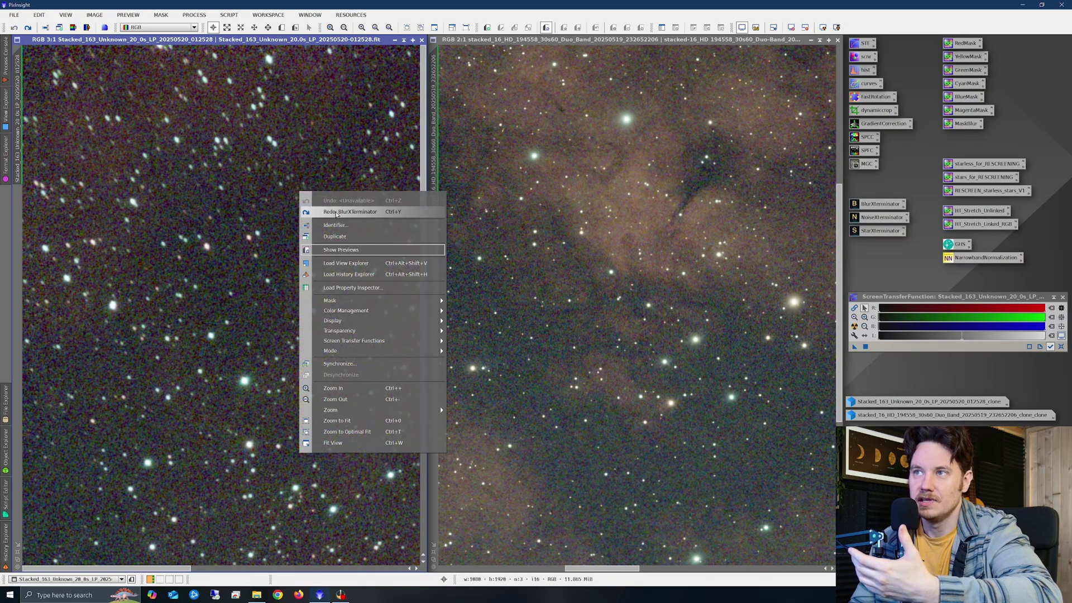
{"action": "left_click", "coordinate": [340, 212]}
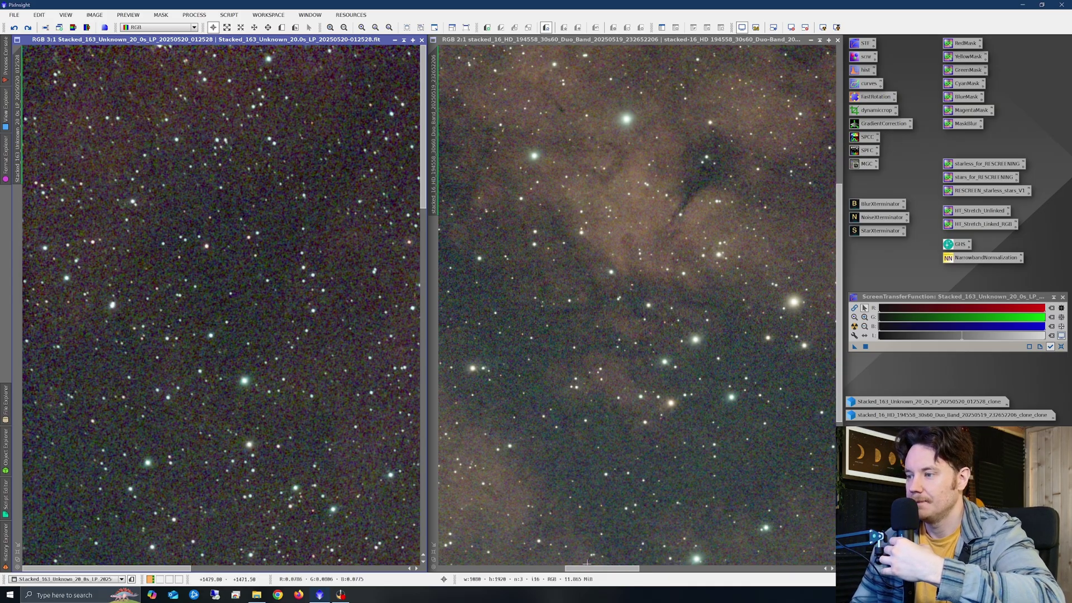
- Undo and redo BlurXTerminator on the Dwarf stack to compare the star shapes in its upper-left corner
{"action": "left_click_drag", "start_coordinate": [587, 567], "coordinate": [475, 568]}
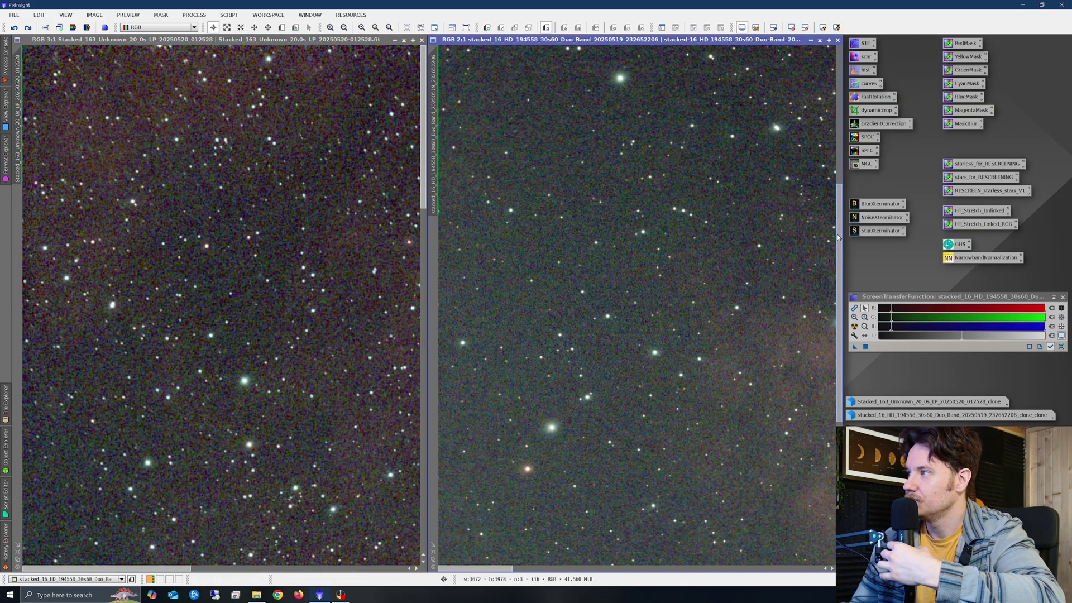
{"action": "left_click_drag", "start_coordinate": [838, 238], "coordinate": [838, 98]}
{"action": "right_click", "coordinate": [680, 112]}
{"action": "right_click", "coordinate": [732, 127]}
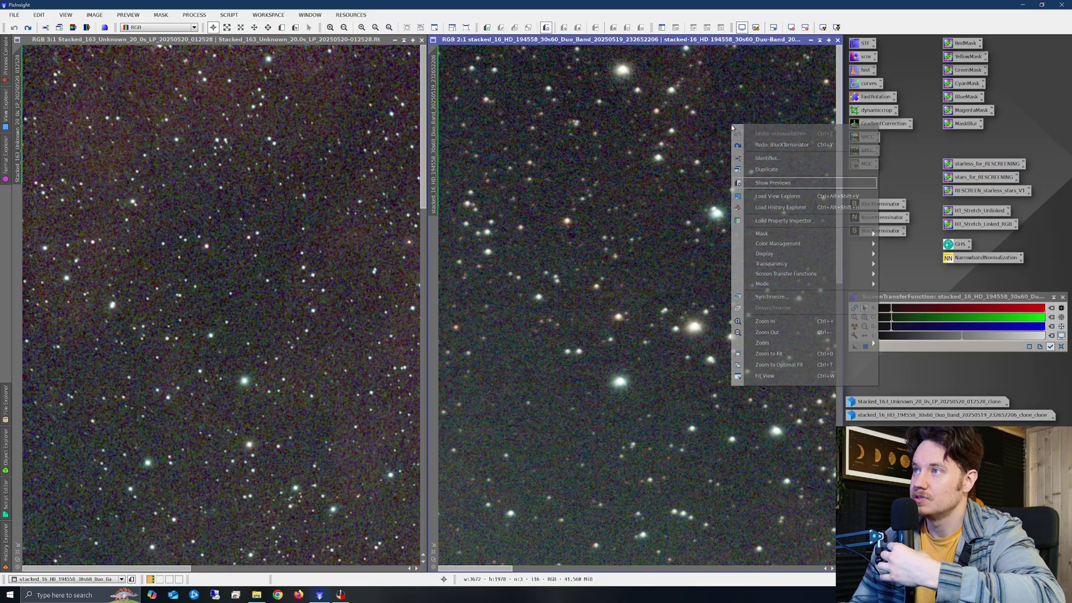
{"action": "key", "text": "Escape"}
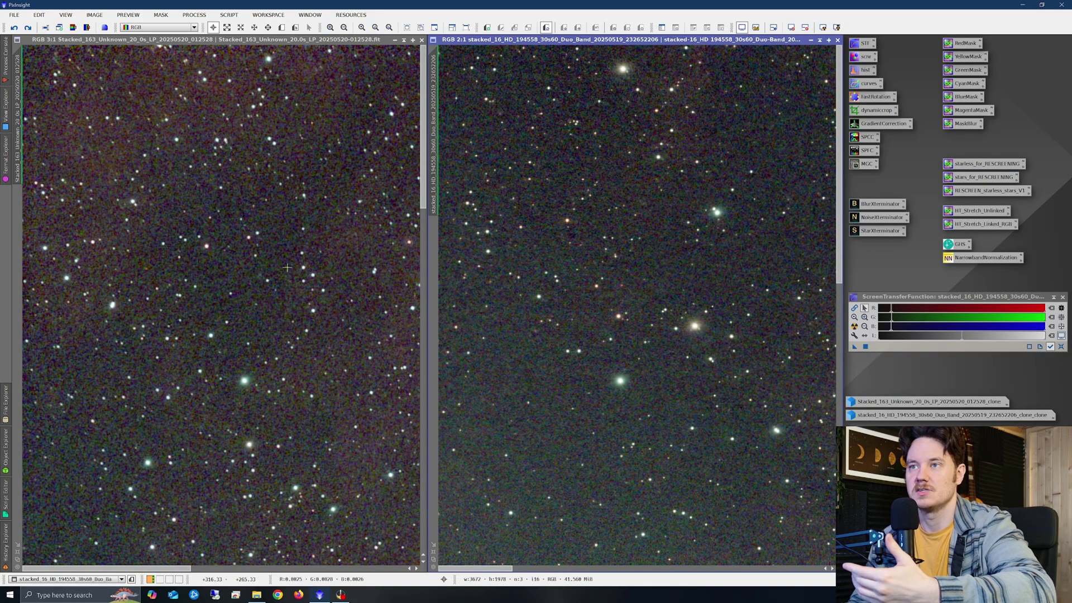
- Redo the PixelMath and NoiseXTerminator processing on both the Seestar and Dwarf stacks
{"action": "right_click", "coordinate": [334, 232]}
{"action": "left_click", "coordinate": [368, 254]}
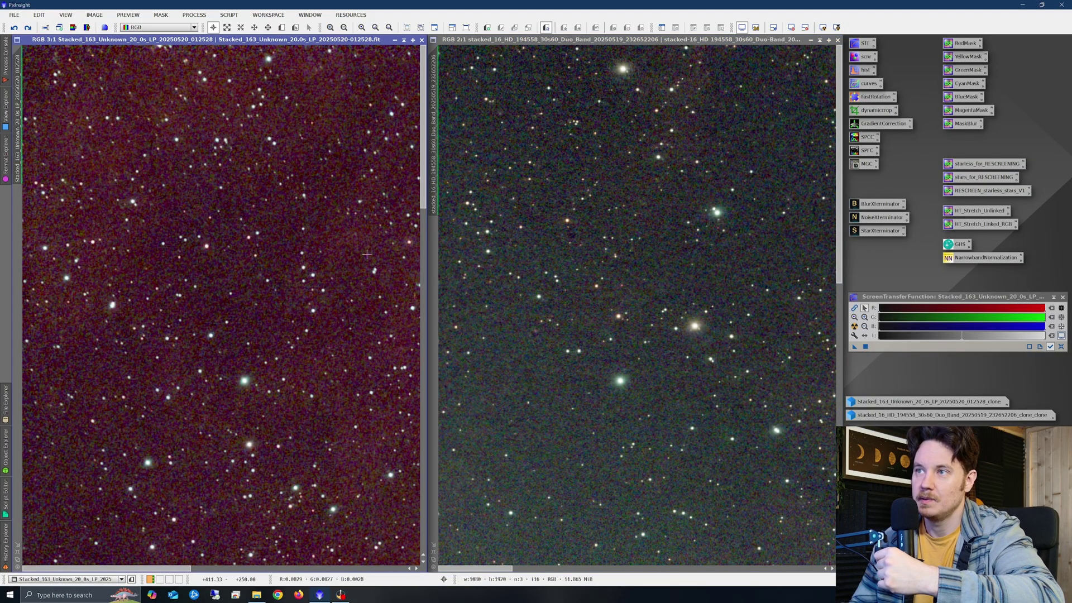
{"action": "right_click", "coordinate": [581, 224]}
{"action": "left_click", "coordinate": [604, 242]}
{"action": "right_click", "coordinate": [605, 241]}
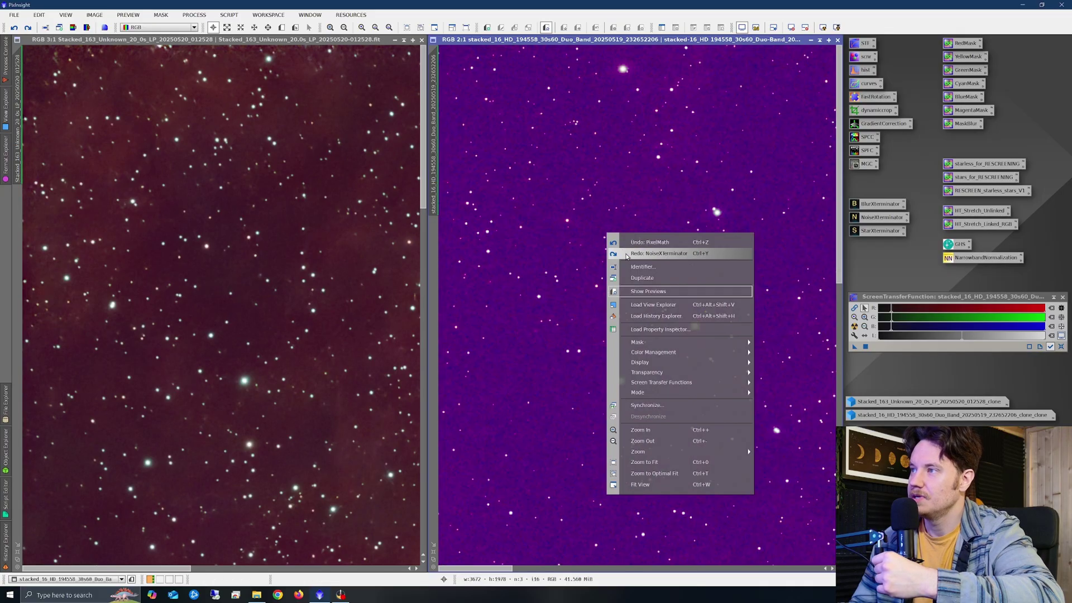
{"action": "left_click", "coordinate": [626, 249]}
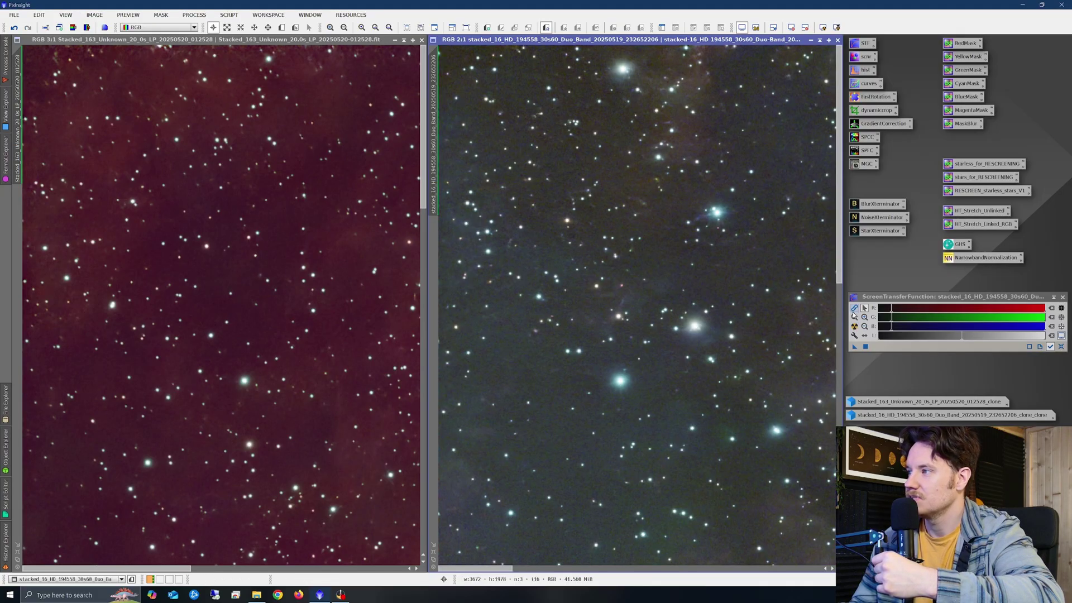
- Reapply the automatic screen stretch to both noise-reduced stacks and show each image at full frame
{"action": "key", "text": "ctrl+z"}
{"action": "left_click", "coordinate": [358, 280]}
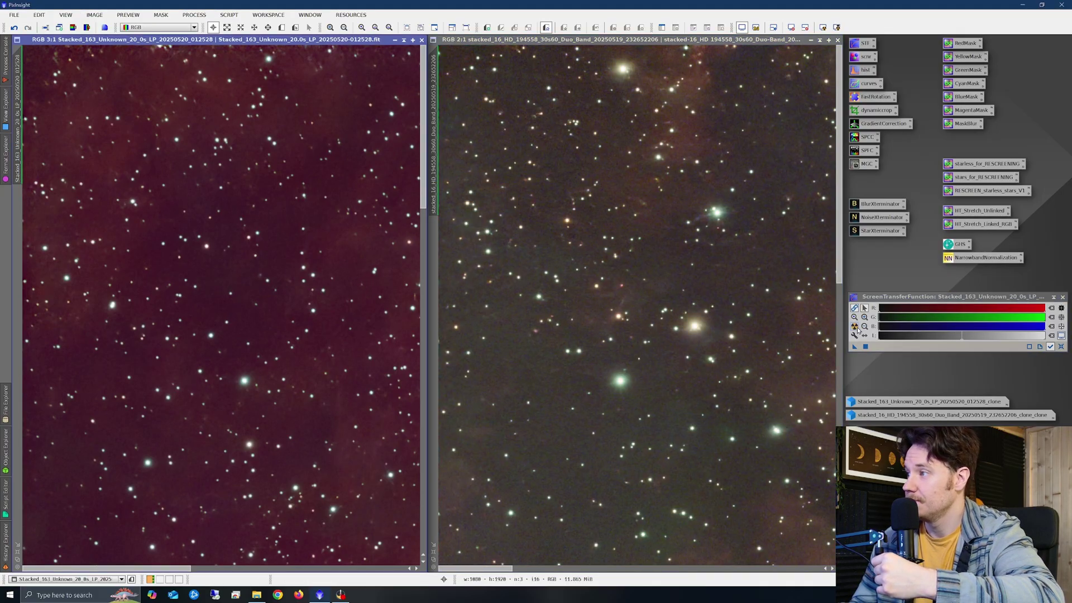
{"action": "key", "text": "ctrl+z"}
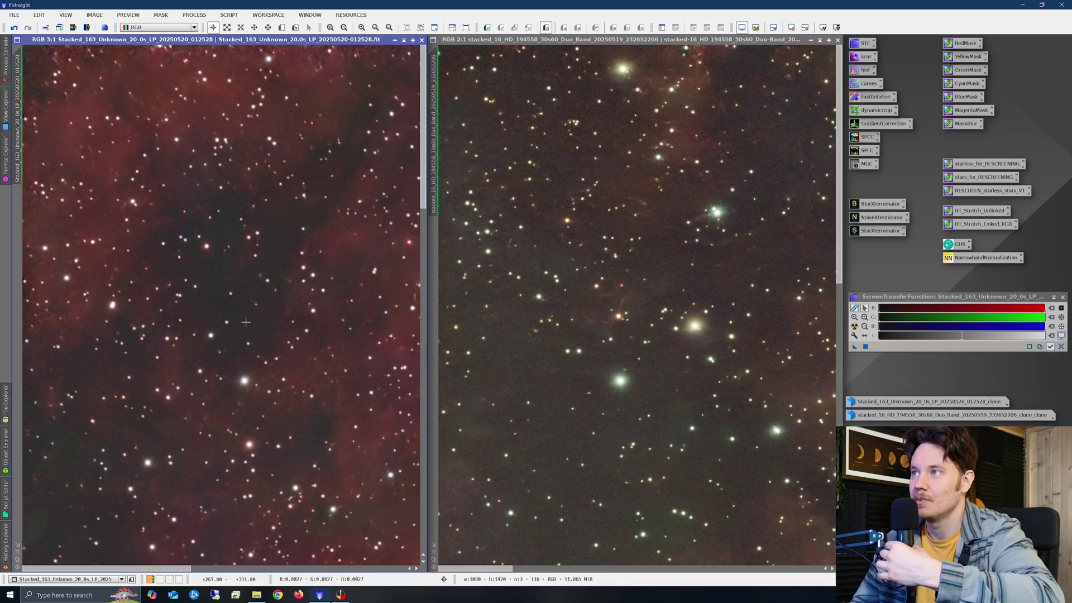
{"action": "scroll", "coordinate": [249, 321], "scroll_direction": "down", "scroll_amount": 3}
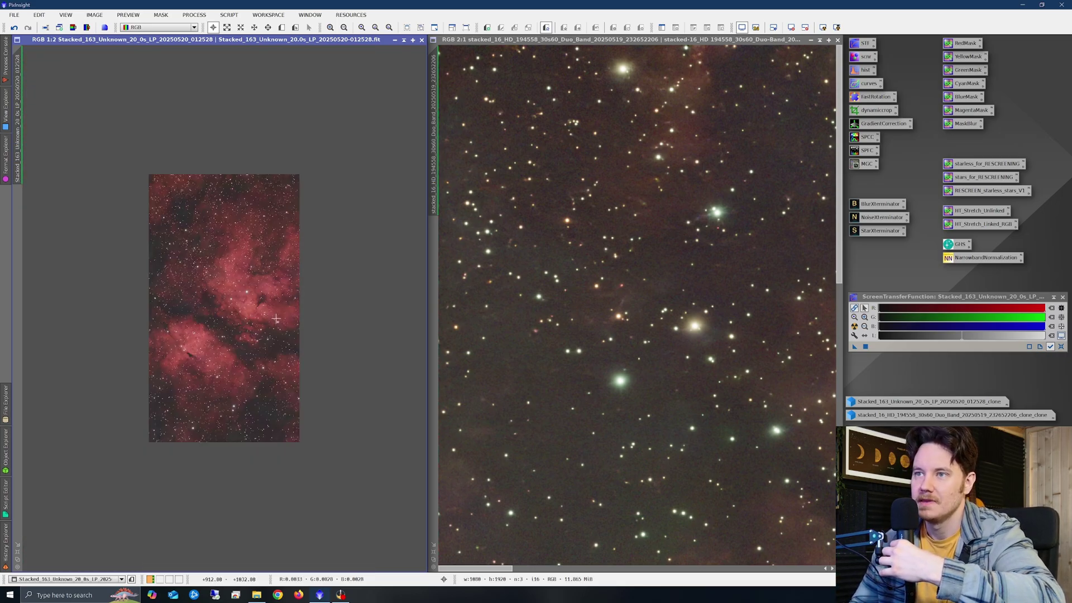
{"action": "scroll", "coordinate": [546, 316], "scroll_direction": "down", "scroll_amount": 3}
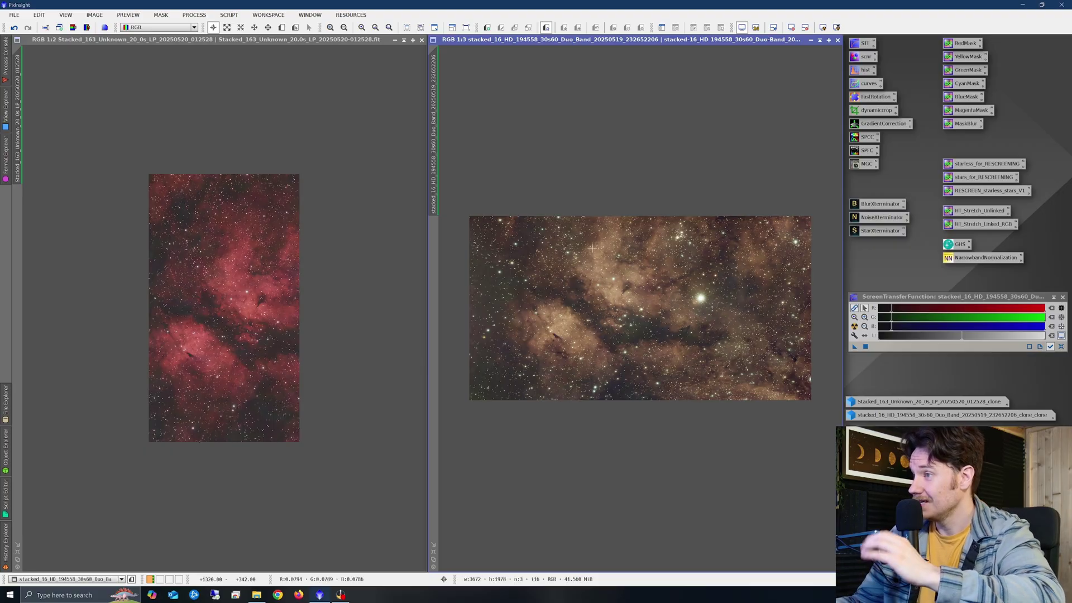
- Iconize both working stacks and restore the two processed clone images side by side
{"action": "left_click", "coordinate": [824, 28]}
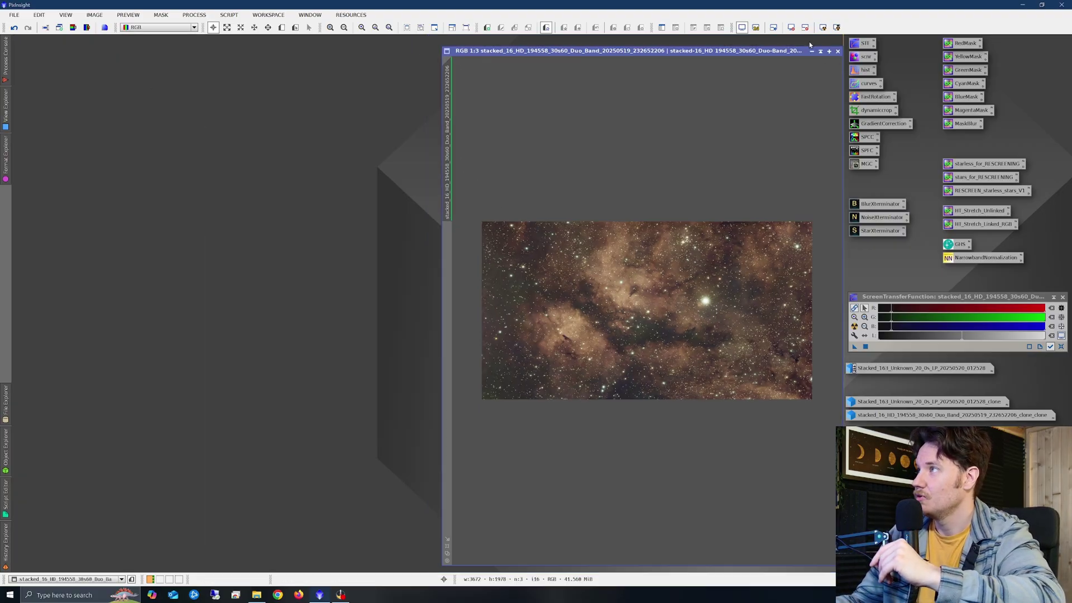
{"action": "left_click", "coordinate": [810, 40]}
{"action": "double_click", "coordinate": [911, 401]}
{"action": "double_click", "coordinate": [928, 416]}
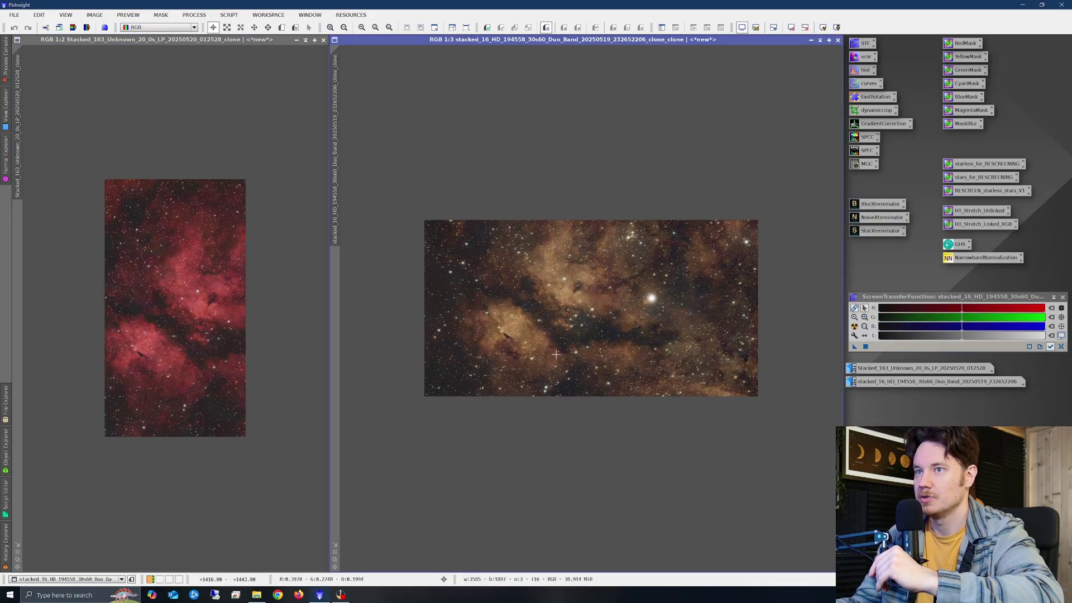
- Compare the nebula detail and framing of the processed Seestar and Dwarf clones at full-frame and magnified views
{"action": "scroll", "coordinate": [175, 341], "scroll_direction": "up", "scroll_amount": 4}
{"action": "scroll", "coordinate": [175, 341], "scroll_direction": "down", "scroll_amount": 3}
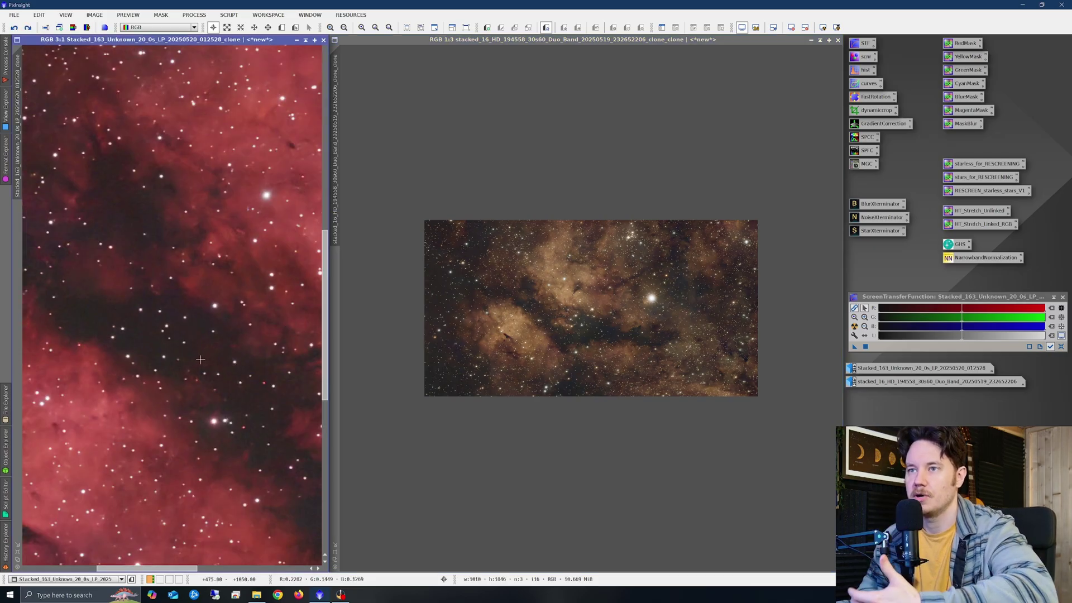
{"action": "scroll", "coordinate": [540, 325], "scroll_direction": "up", "scroll_amount": 2}
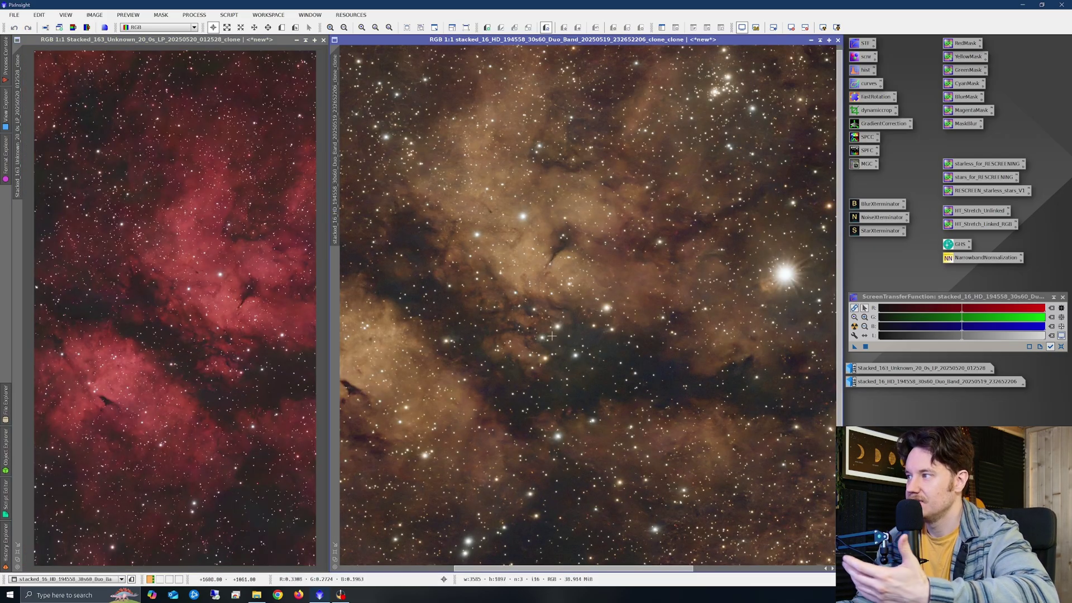
{"action": "scroll", "coordinate": [540, 325], "scroll_direction": "down", "scroll_amount": 1}
{"action": "scroll", "coordinate": [175, 307], "scroll_direction": "down", "scroll_amount": 1}
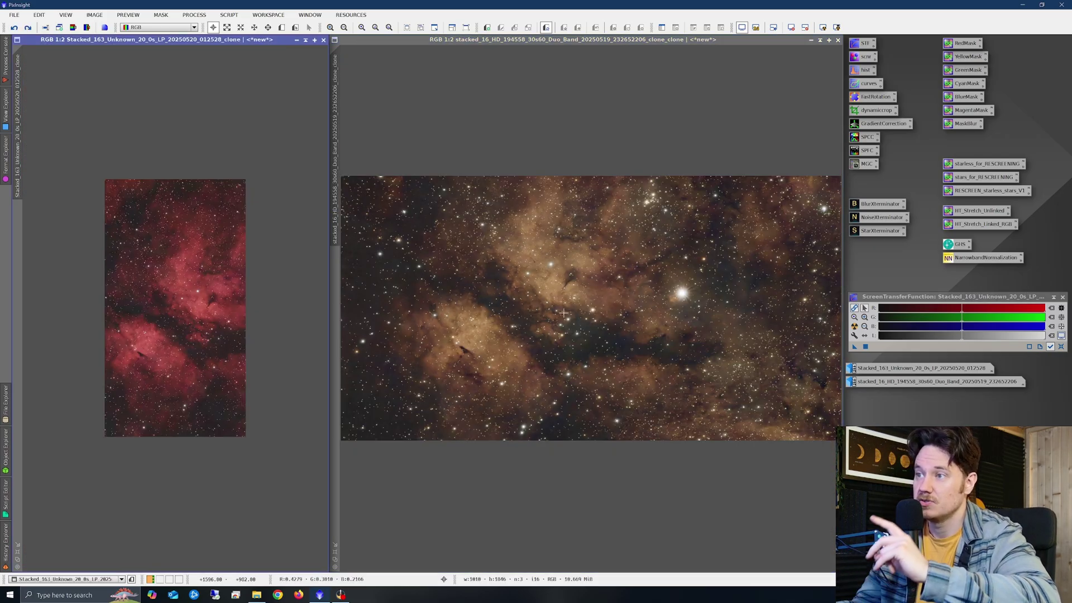
{"action": "scroll", "coordinate": [571, 315], "scroll_direction": "down", "scroll_amount": 1}
{"action": "scroll", "coordinate": [565, 316], "scroll_direction": "up", "scroll_amount": 1}
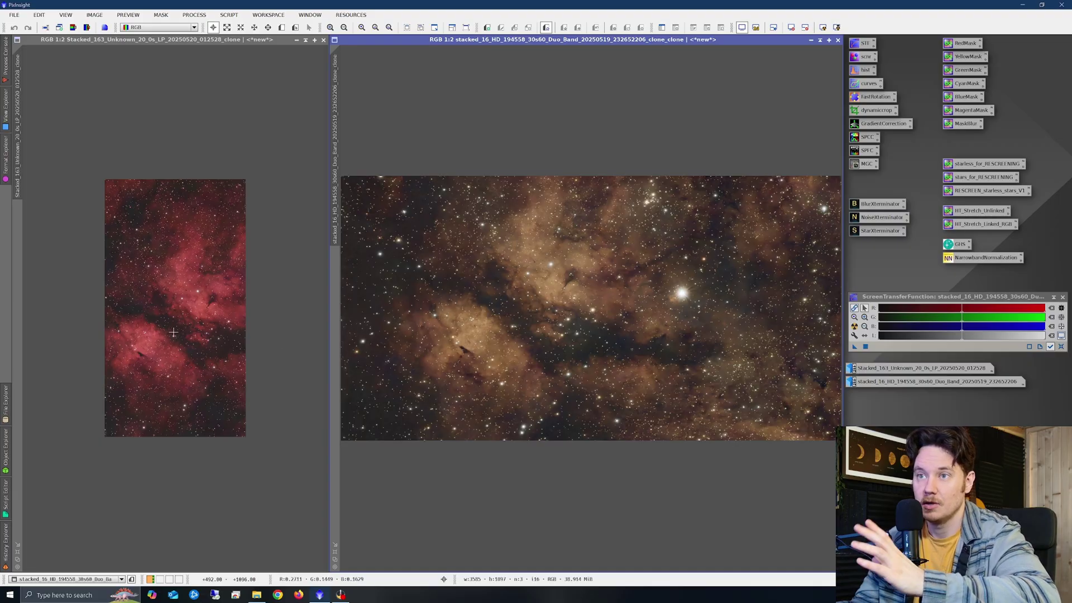
{"action": "scroll", "coordinate": [192, 340], "scroll_direction": "up", "scroll_amount": 1}
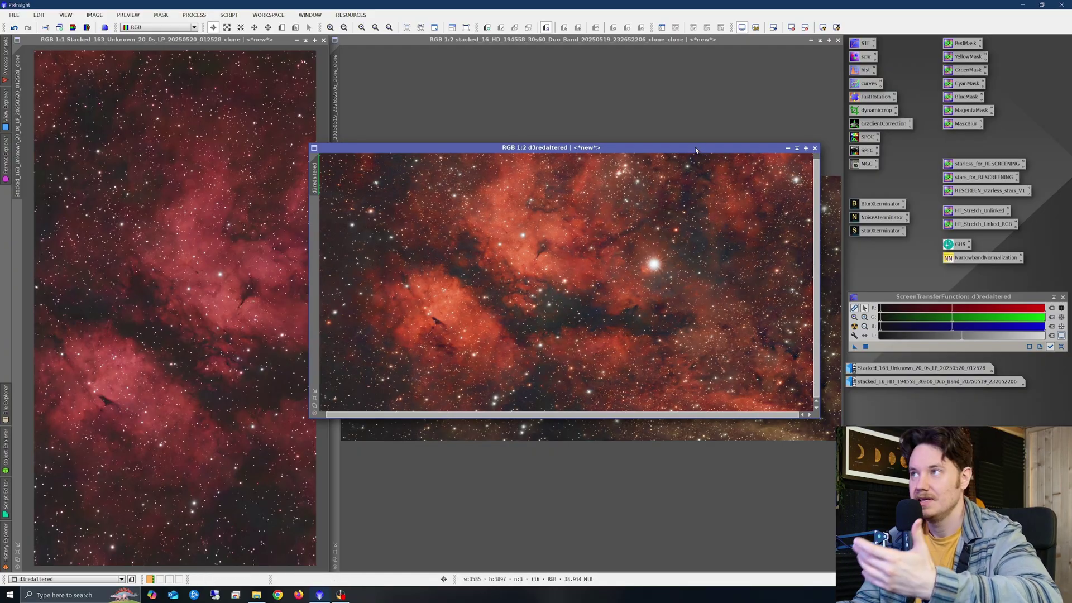
- Reposition the d3redaltered image window and enlarge it enough to show the whole frame
{"action": "left_click_drag", "start_coordinate": [695, 150], "coordinate": [661, 117]}
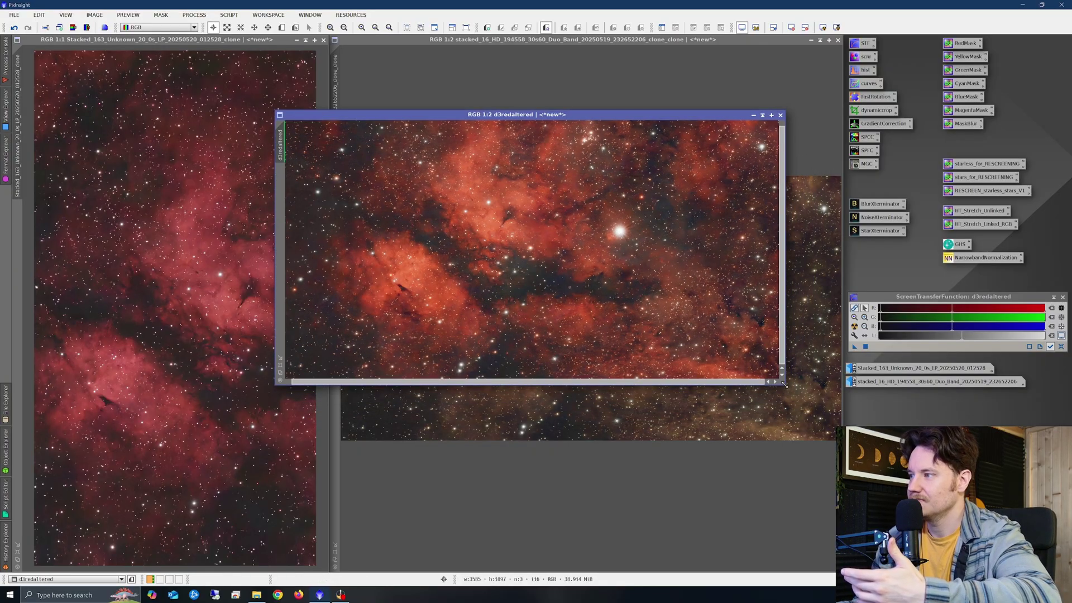
{"action": "left_click_drag", "start_coordinate": [784, 384], "coordinate": [827, 429]}
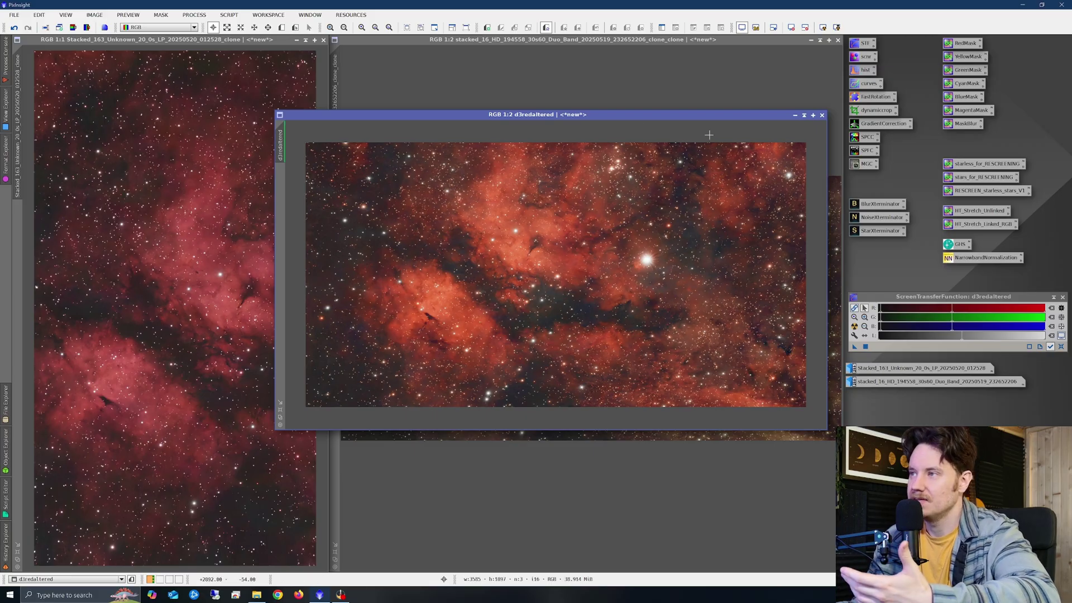
- Iconize the d3redaltered image and both processed butterfly nebula clones to clear the workspace
{"action": "left_click", "coordinate": [795, 115]}
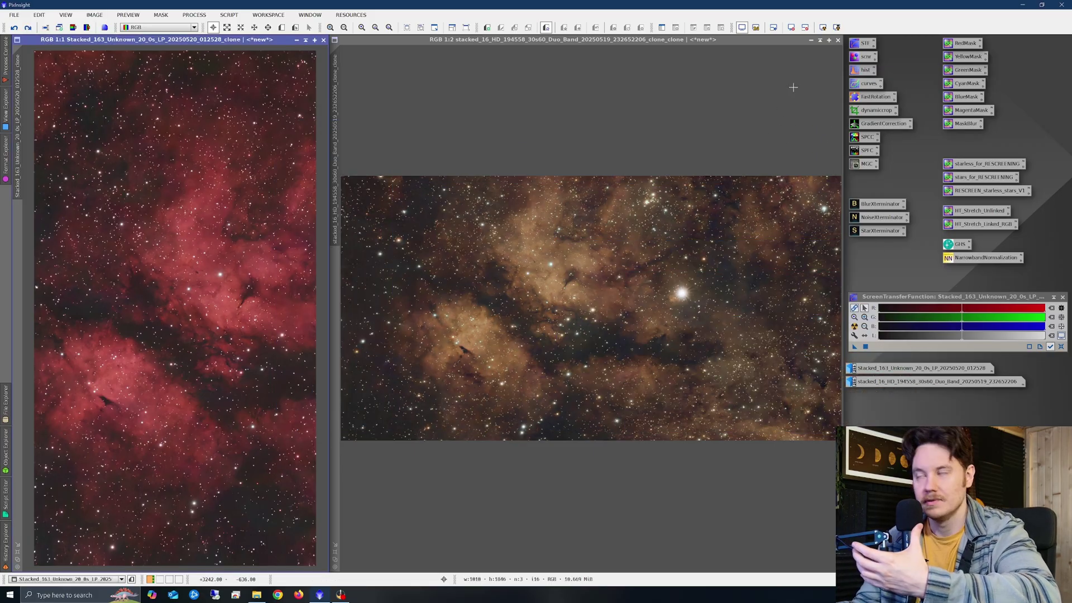
{"action": "left_click", "coordinate": [811, 41]}
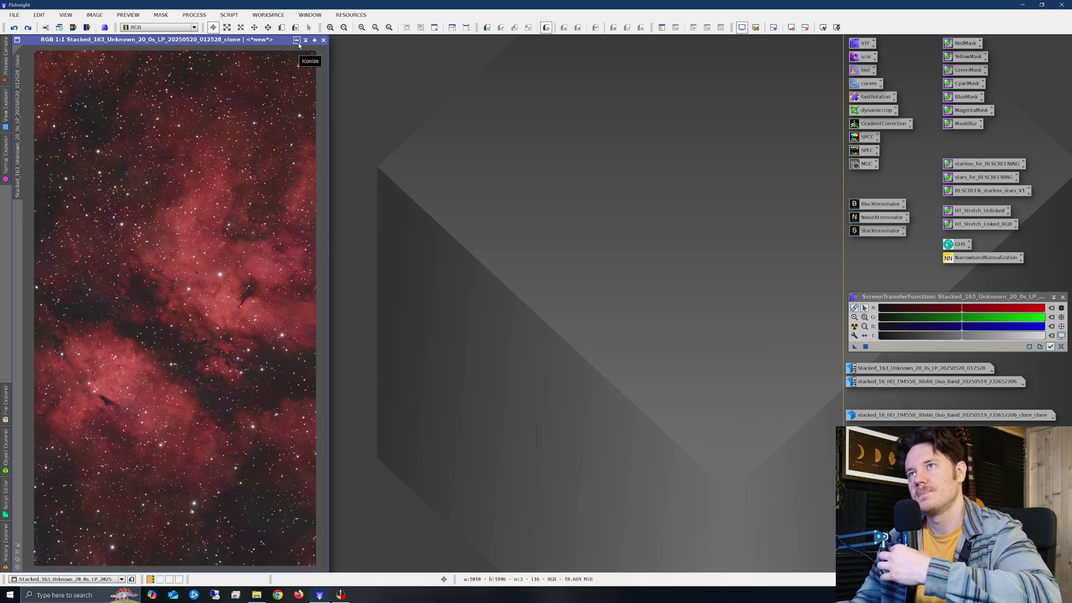
{"action": "left_click", "coordinate": [297, 40]}
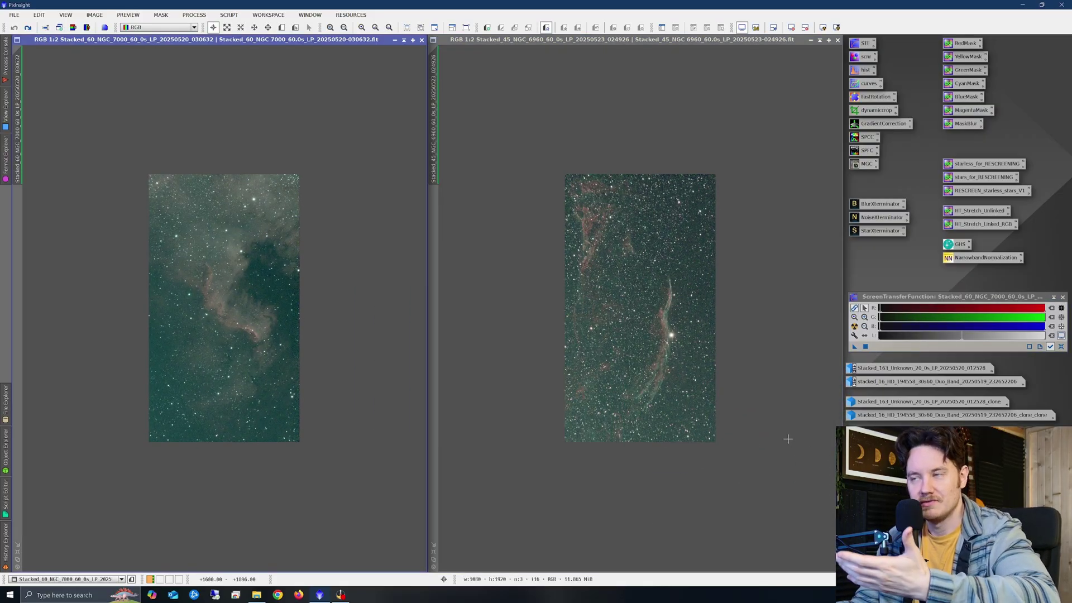
- Examine the unprocessed NGC 7000 and NGC 6960 stacks side by side at 1:1 magnification
{"action": "scroll", "coordinate": [232, 321], "scroll_direction": "up", "scroll_amount": 1}
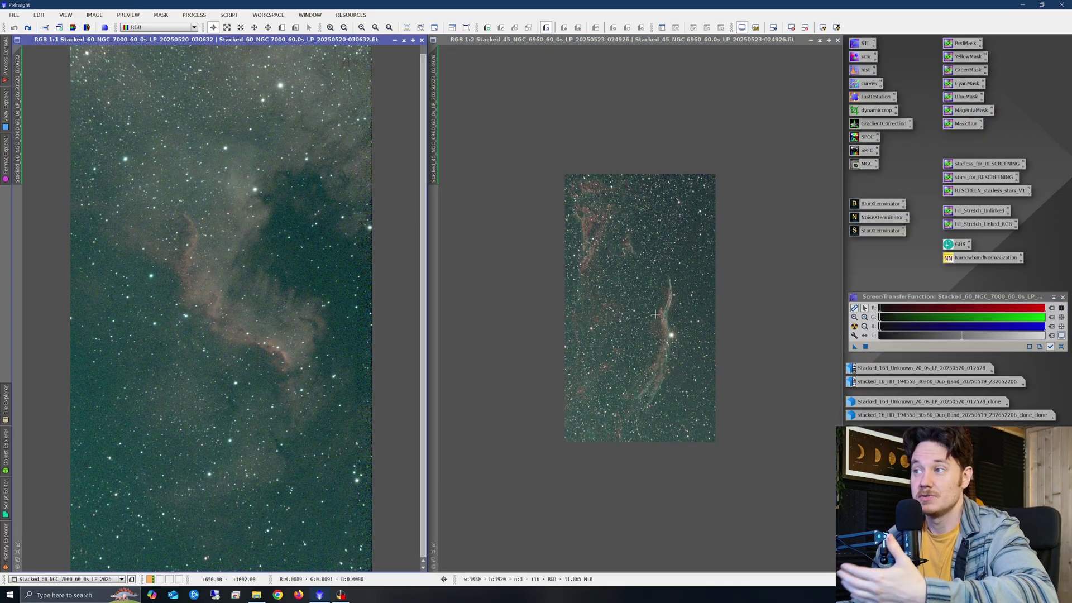
{"action": "scroll", "coordinate": [639, 301], "scroll_direction": "up", "scroll_amount": 1}
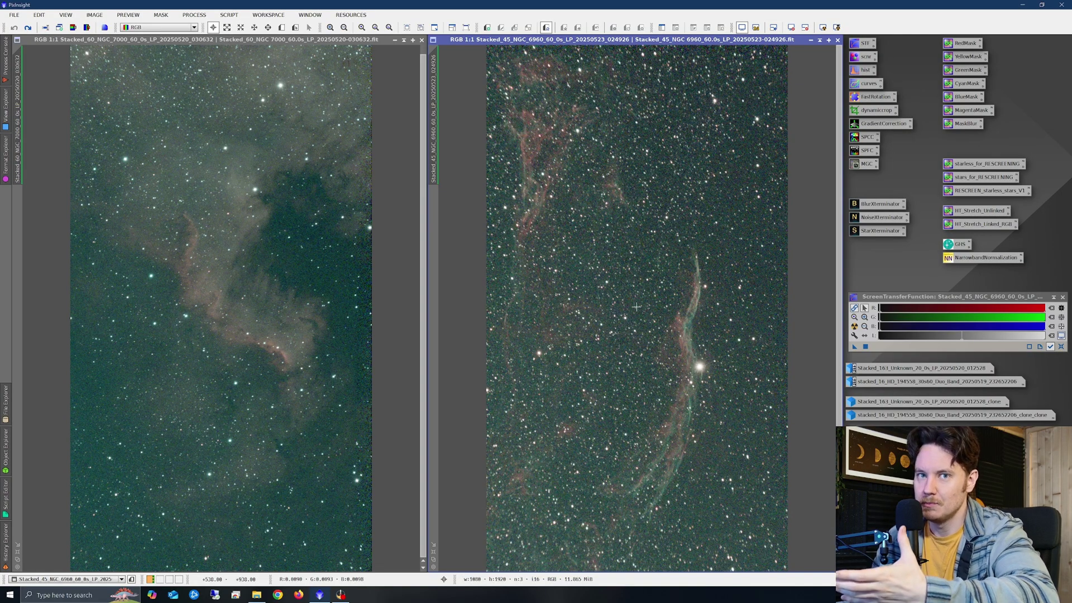
{"action": "left_click_drag", "start_coordinate": [839, 283], "coordinate": [841, 293]}
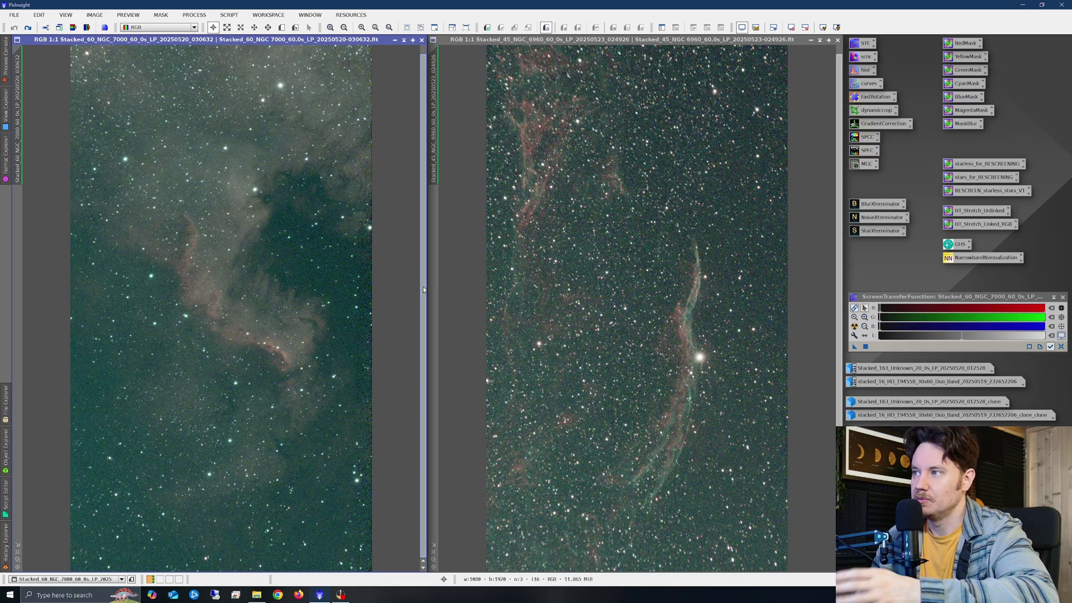
{"action": "left_click", "coordinate": [383, 326]}
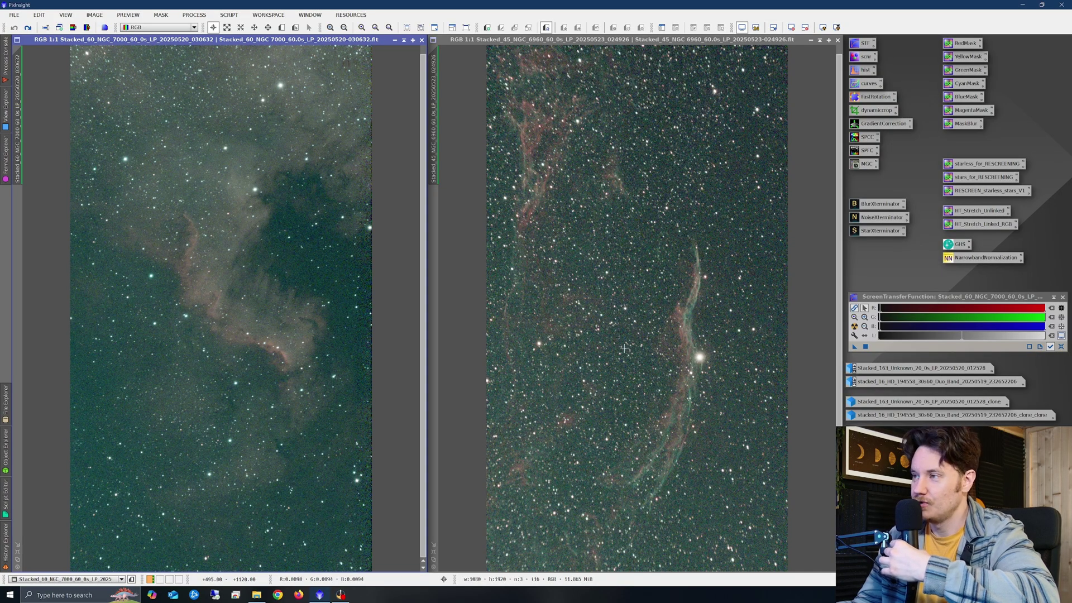
- Redo the processing steps on the NGC 6960 stack up to NoiseXTerminator
{"action": "right_click", "coordinate": [644, 294]}
{"action": "right_click", "coordinate": [685, 269]}
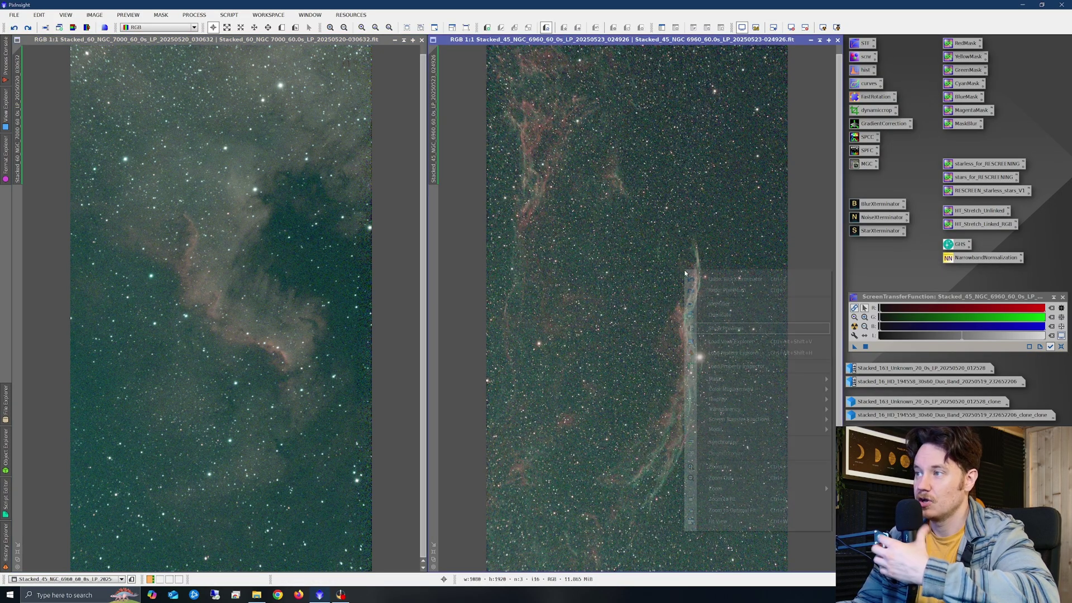
{"action": "left_click", "coordinate": [717, 292]}
{"action": "right_click", "coordinate": [708, 285]}
{"action": "right_click", "coordinate": [681, 279]}
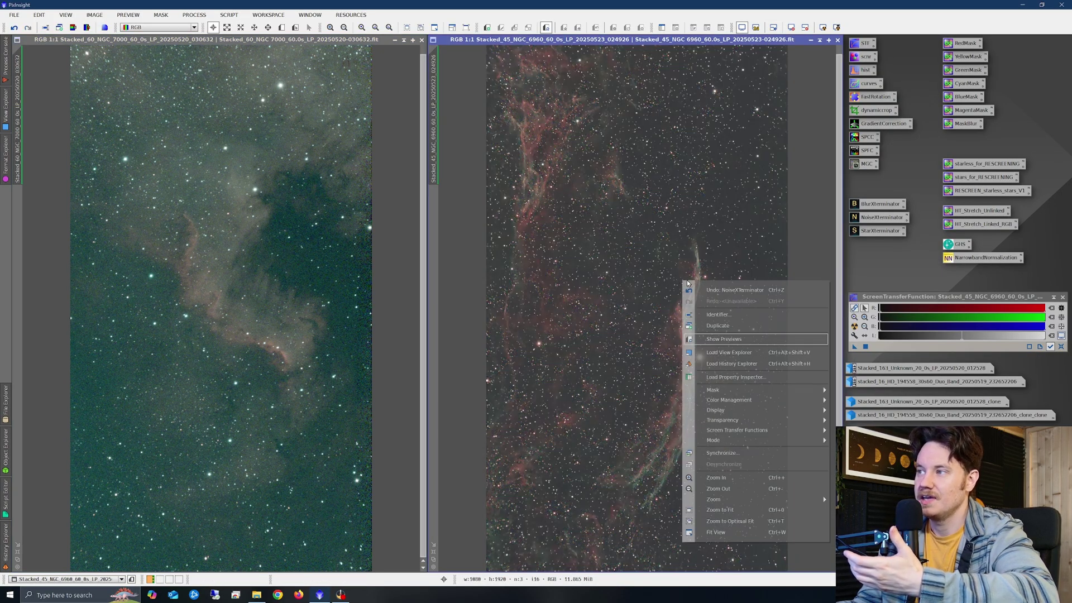
- Redo the BlurXTerminator, PixelMath and NoiseXTerminator processing on the NGC 7000 stack
{"action": "right_click", "coordinate": [314, 248]}
{"action": "right_click", "coordinate": [311, 251]}
{"action": "left_click", "coordinate": [337, 275]}
{"action": "right_click", "coordinate": [291, 256]}
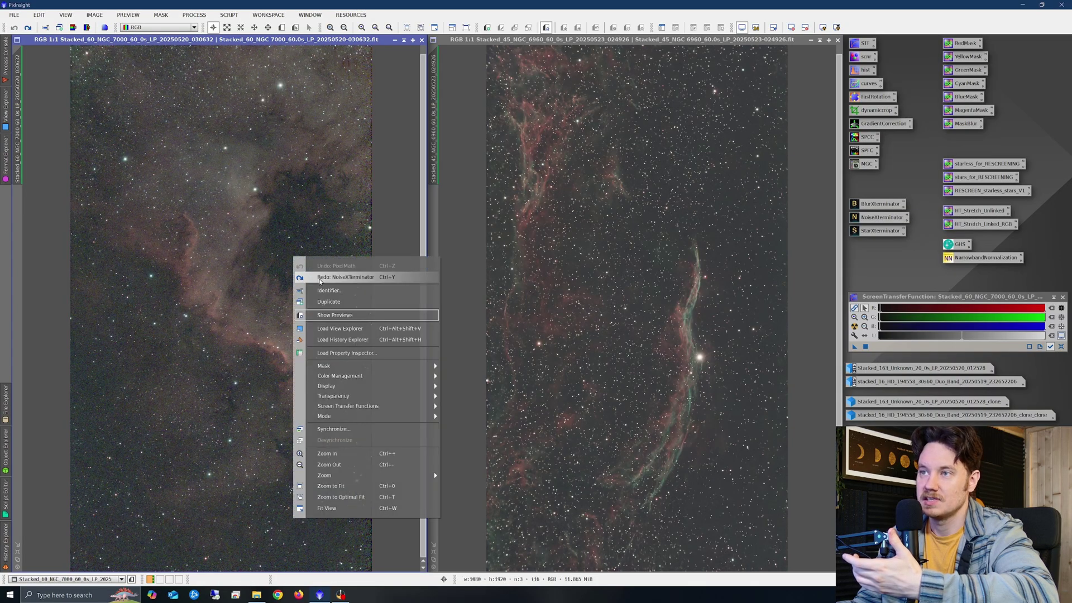
{"action": "right_click", "coordinate": [287, 282]}
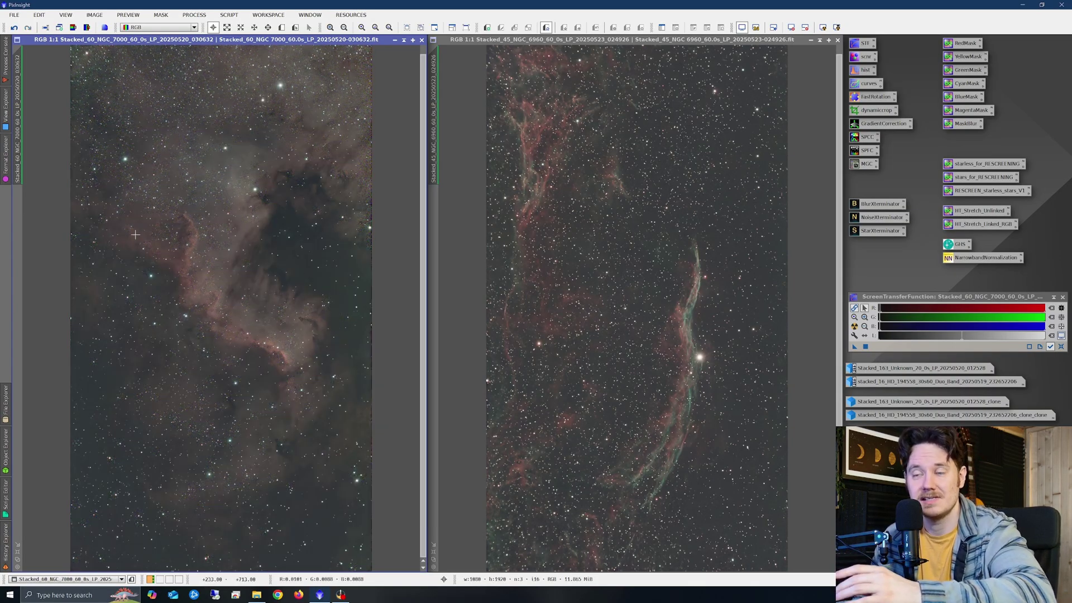
- Examine the nebula detail in the processed NGC 7000 and NGC 6960 stacks at 3:1 magnification
{"action": "scroll", "coordinate": [139, 235], "scroll_direction": "up", "scroll_amount": 1}
{"action": "scroll", "coordinate": [279, 287], "scroll_direction": "up", "scroll_amount": 1}
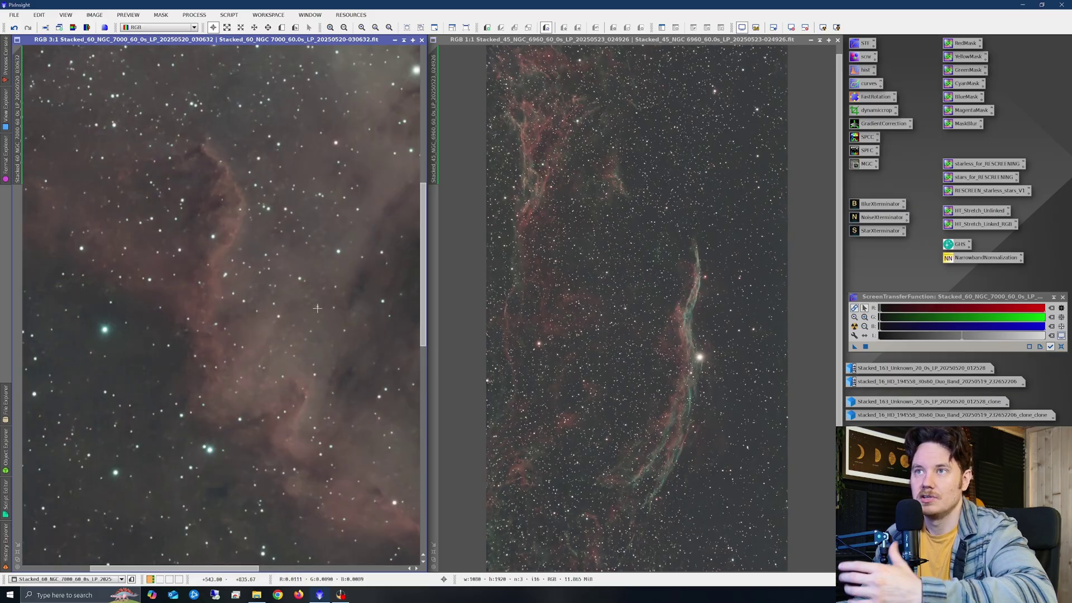
{"action": "scroll", "coordinate": [661, 296], "scroll_direction": "up", "scroll_amount": 2}
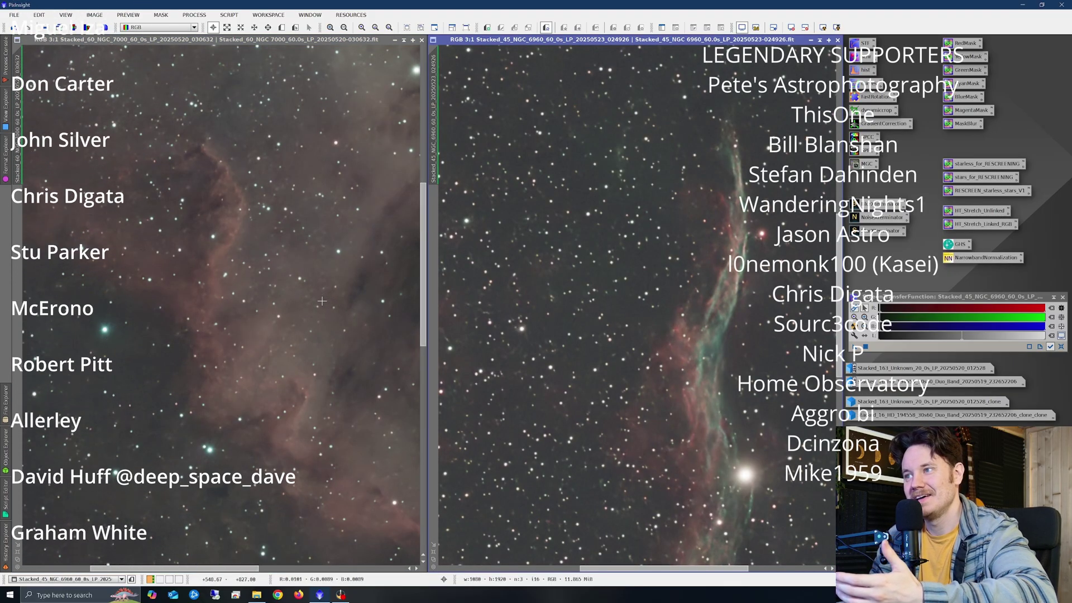
- Undo the NoiseXTerminator, PixelMath and BlurXTerminator processing on the magnified NGC 7000 stack to view the raw data
{"action": "right_click", "coordinate": [313, 316]}
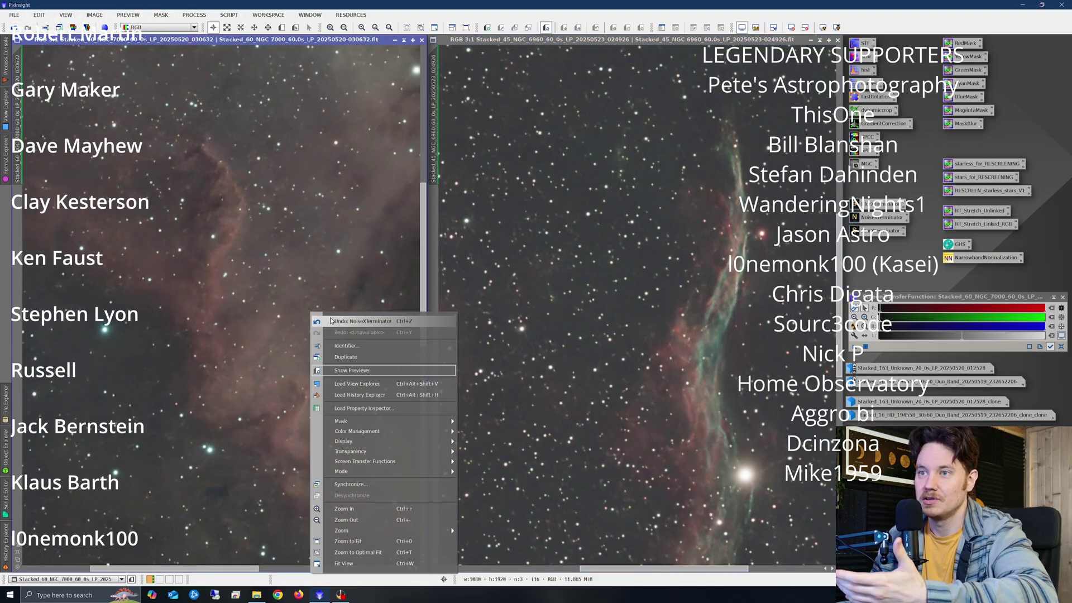
{"action": "left_click", "coordinate": [335, 321]}
{"action": "right_click", "coordinate": [332, 316]}
{"action": "left_click", "coordinate": [352, 322]}
{"action": "right_click", "coordinate": [342, 320]}
{"action": "right_click", "coordinate": [358, 325]}
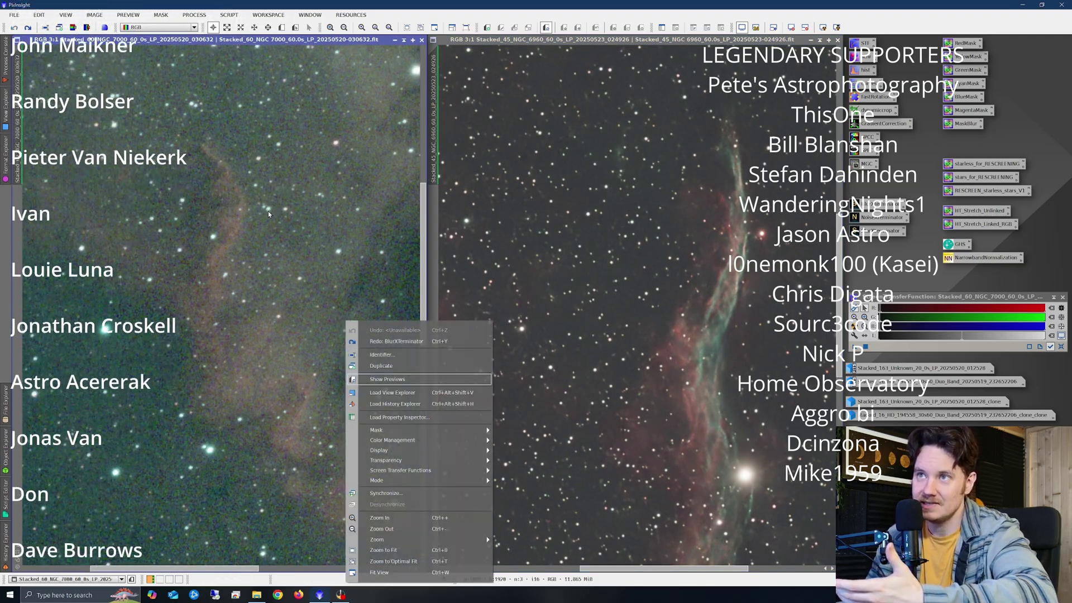
- Restore the NGC 7000 stack's sharpening, PixelMath and noise reduction by redoing each step in its history
{"action": "left_click", "coordinate": [391, 341]}
{"action": "right_click", "coordinate": [311, 276]}
{"action": "left_click", "coordinate": [357, 295]}
{"action": "right_click", "coordinate": [311, 276]}
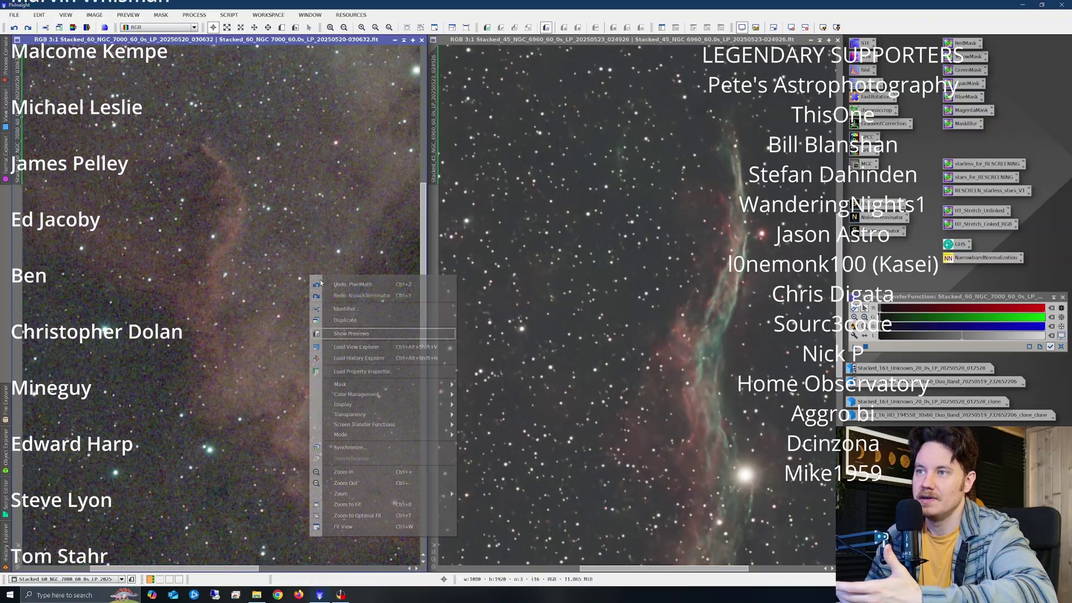
{"action": "left_click", "coordinate": [320, 283]}
{"action": "right_click", "coordinate": [318, 261]}
{"action": "left_click", "coordinate": [227, 265]}
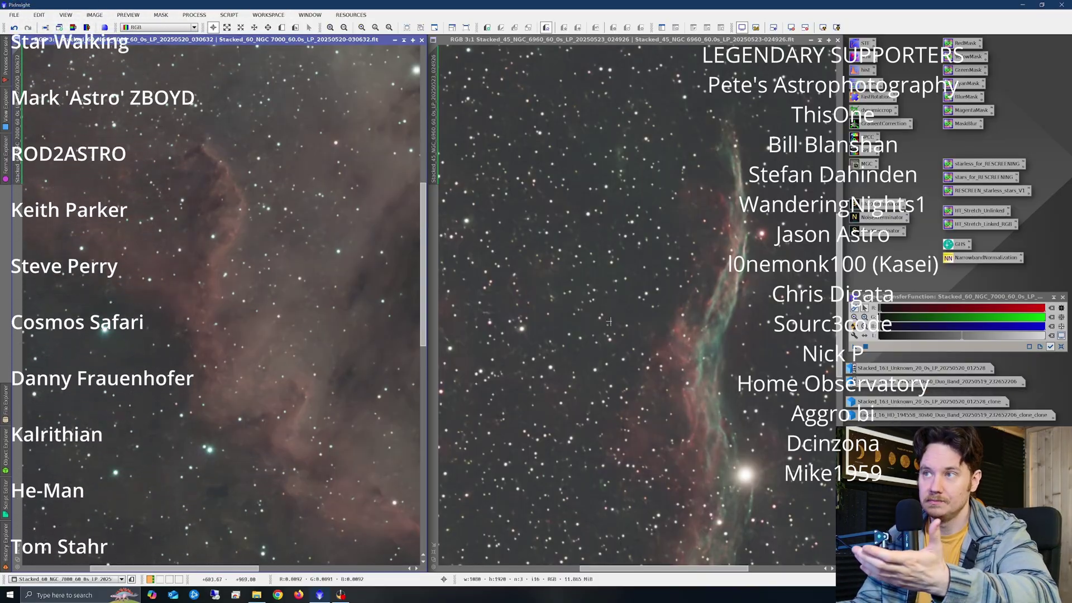
- Compare the lower Veil filament in NGC 6960 with the NGC 7000 nebula at 2:1 magnification
{"action": "scroll", "coordinate": [668, 383], "scroll_direction": "up", "scroll_amount": 1}
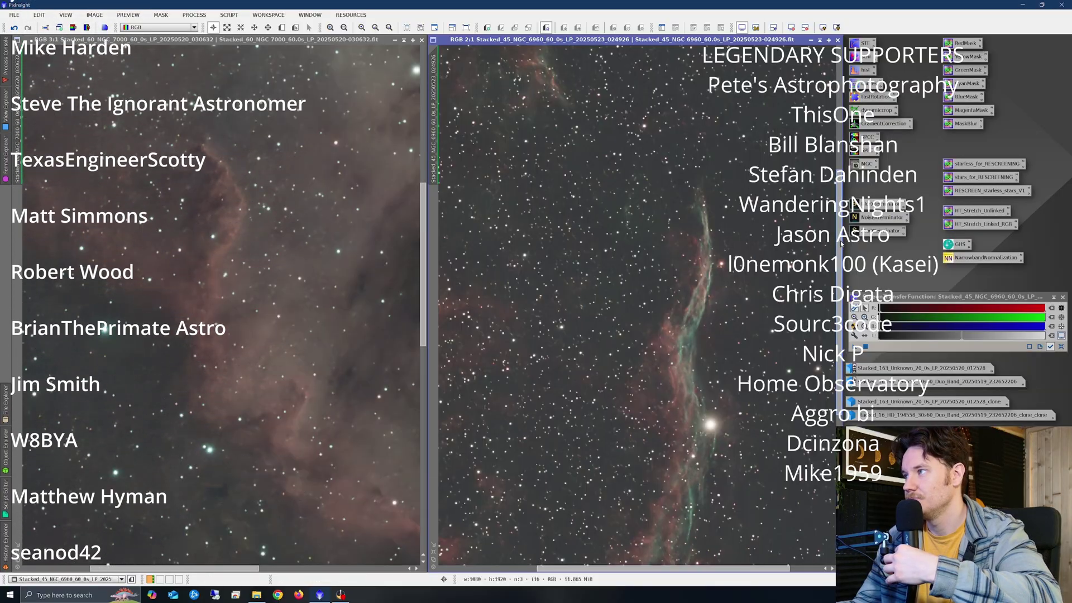
{"action": "left_click_drag", "start_coordinate": [668, 383], "coordinate": [668, 248]}
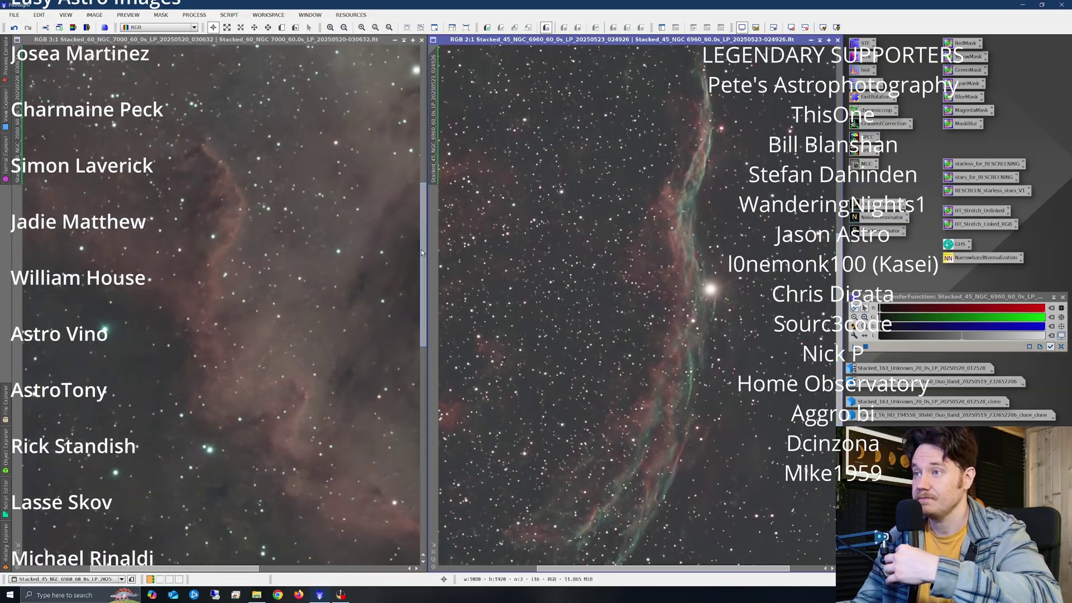
{"action": "scroll", "coordinate": [310, 296], "scroll_direction": "up", "scroll_amount": 1}
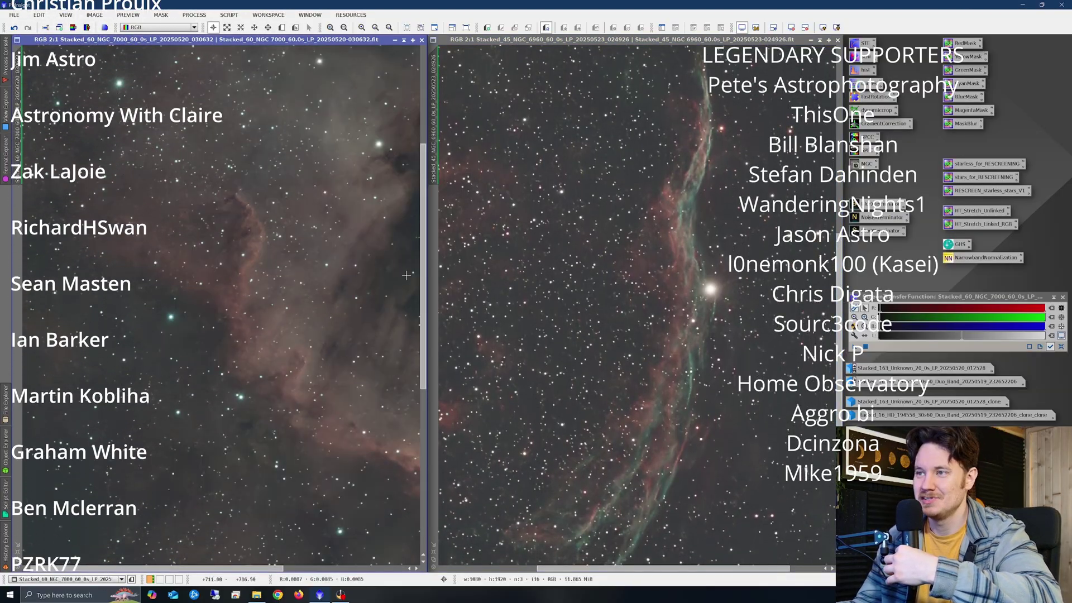
{"action": "left_click_drag", "start_coordinate": [427, 268], "coordinate": [427, 284]}
- Show the NGC 7000 stack at 1:2 and iconize its window
{"action": "scroll", "coordinate": [384, 44], "scroll_direction": "up", "scroll_amount": 1}
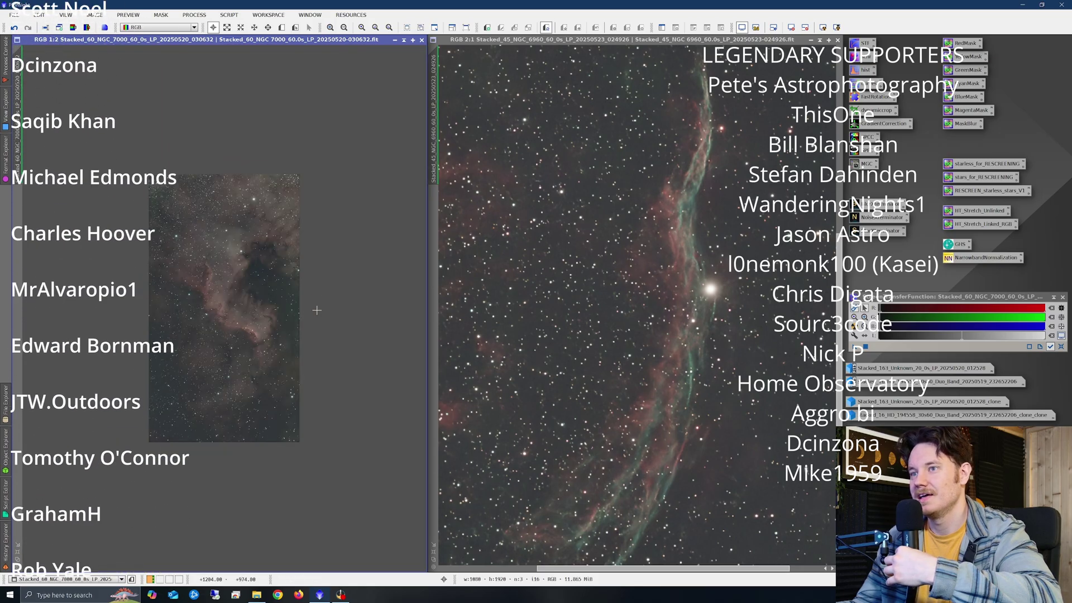
{"action": "left_click", "coordinate": [395, 41]}
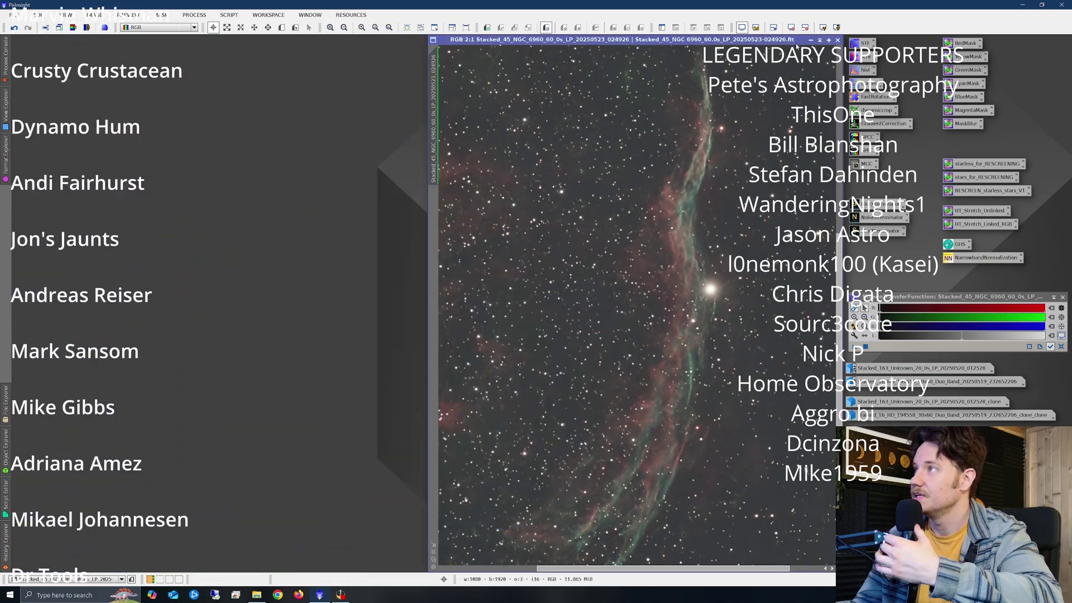